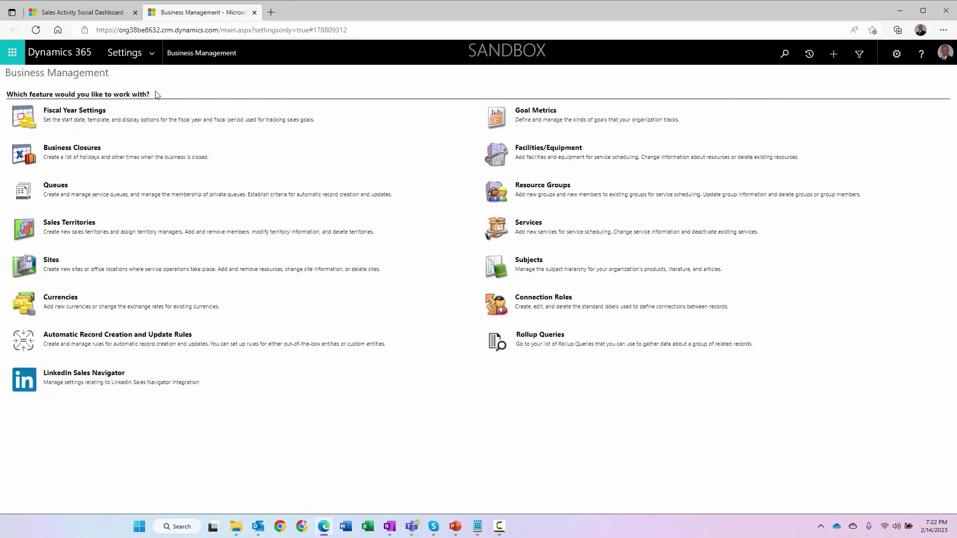
Step: Open the list of settings areas to reach Document Management
left_click(151, 53)
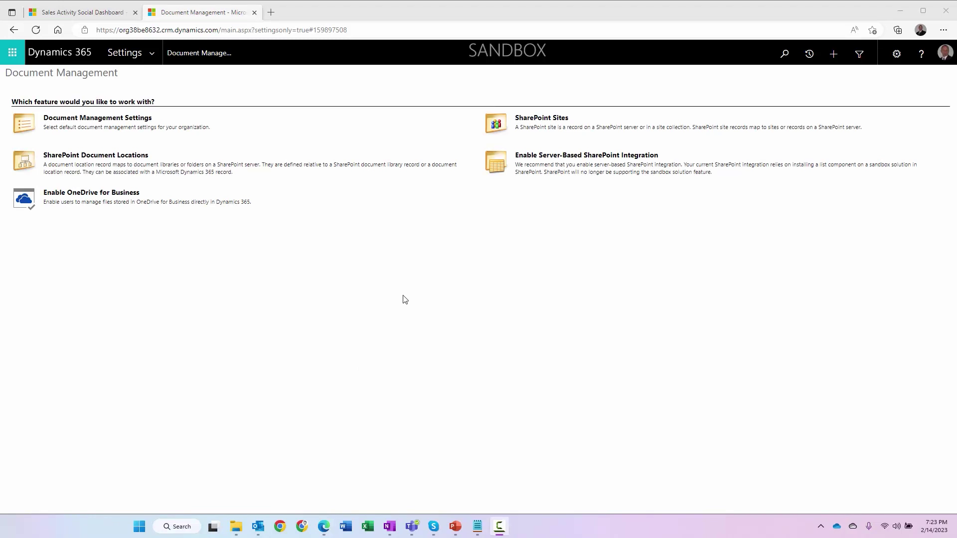
Step: Enable server-based SharePoint integration with the Online SharePoint site URL, finishing after it validates
left_click(549, 157)
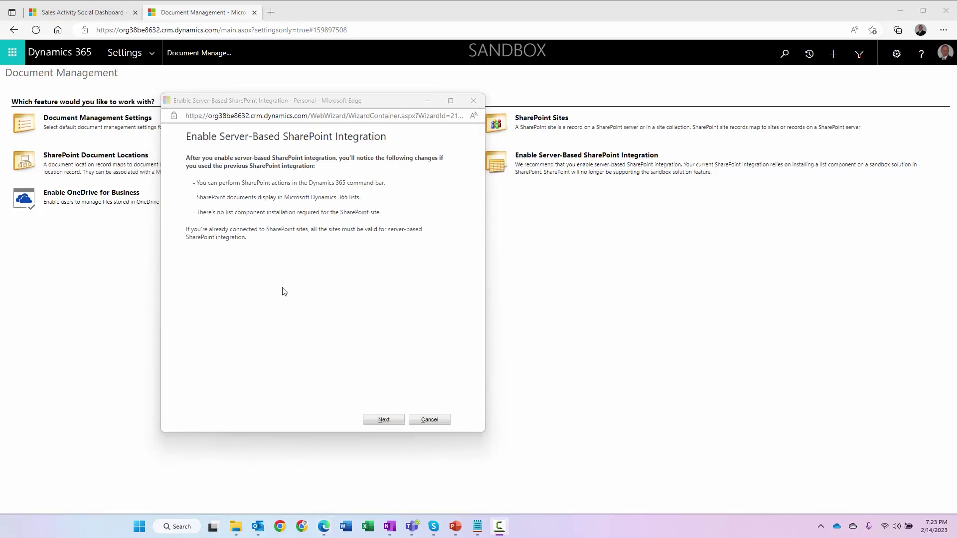
left_click(384, 420)
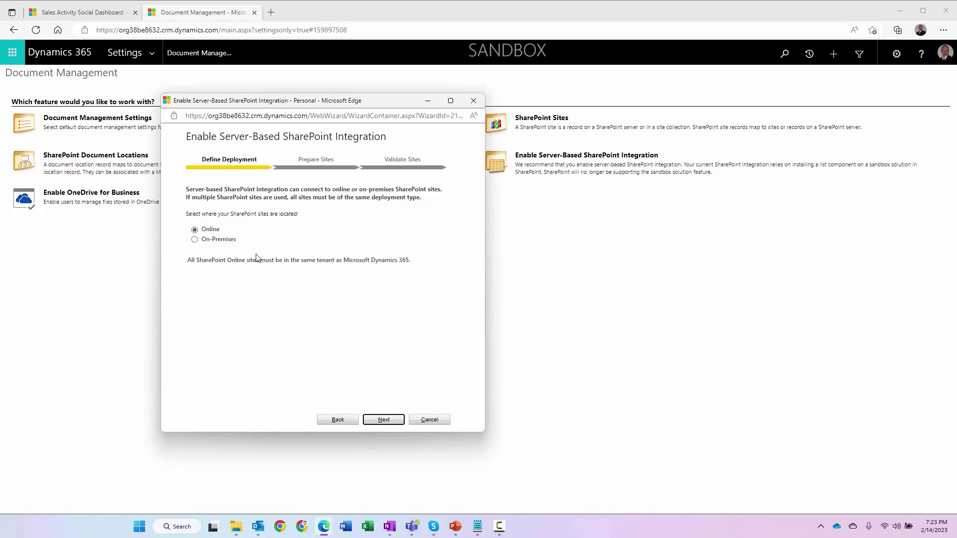
left_click(384, 420)
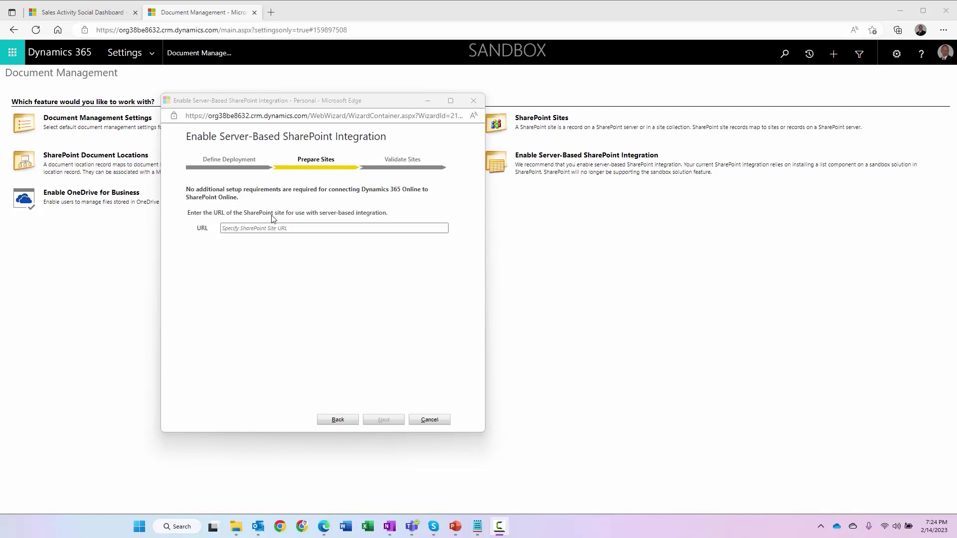
left_click(357, 229)
left_click(357, 229)
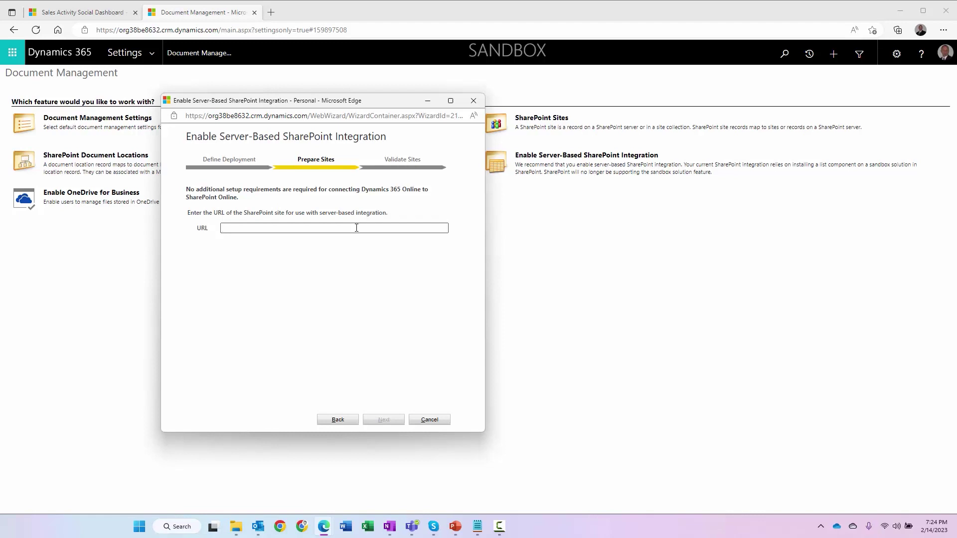
type("https://msprojectnow.sharepoint.com/sites/Dynamics365DocumentManagement")
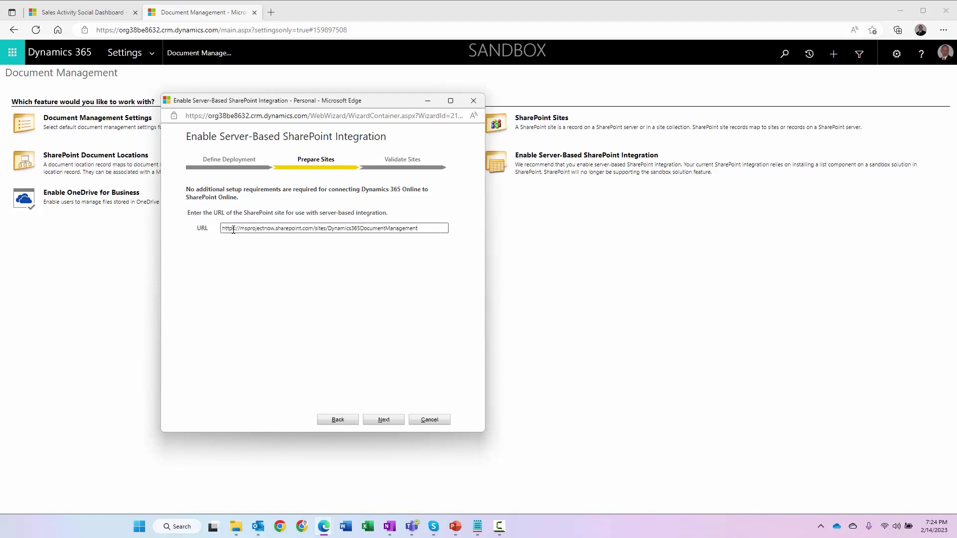
left_click(383, 420)
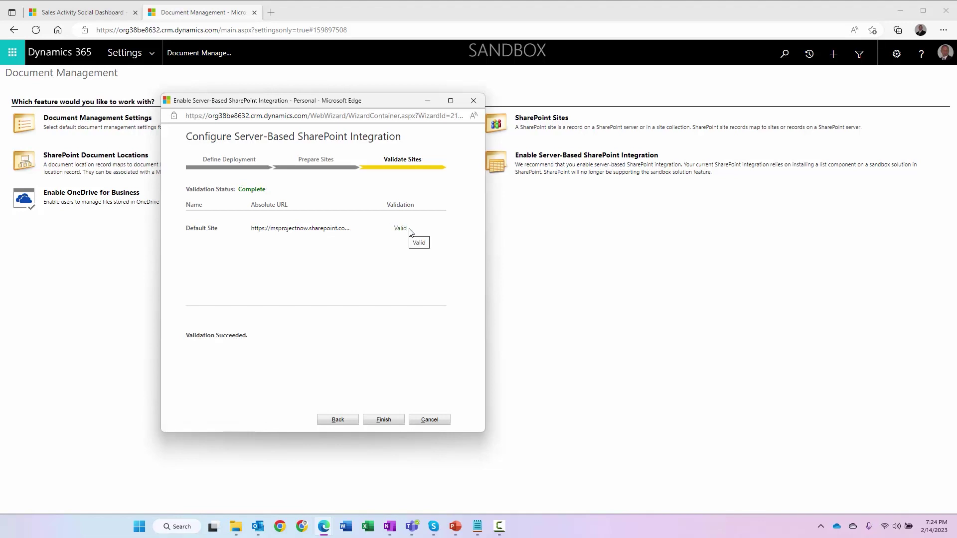
left_click(383, 419)
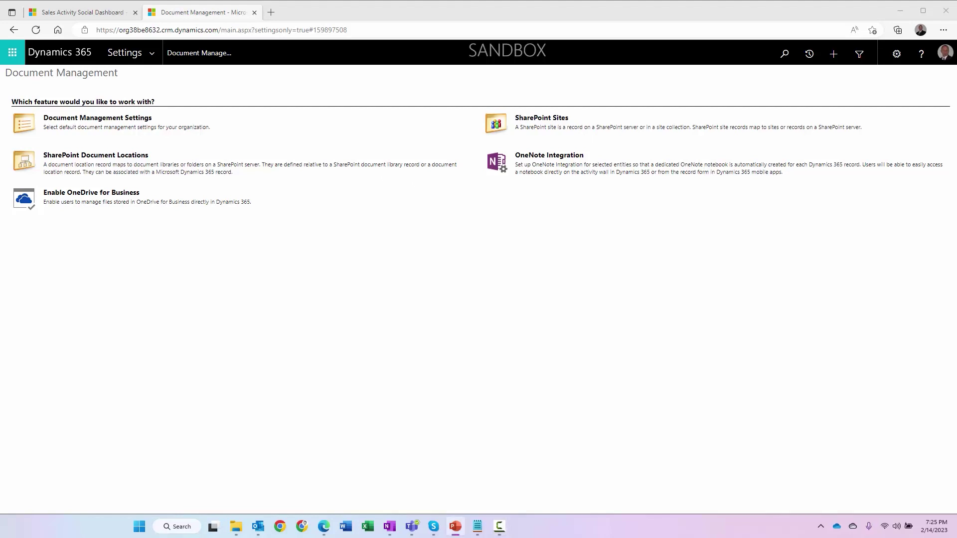
Step: Open Document Management Settings, enlarge the window and review the checked entities
left_click(91, 121)
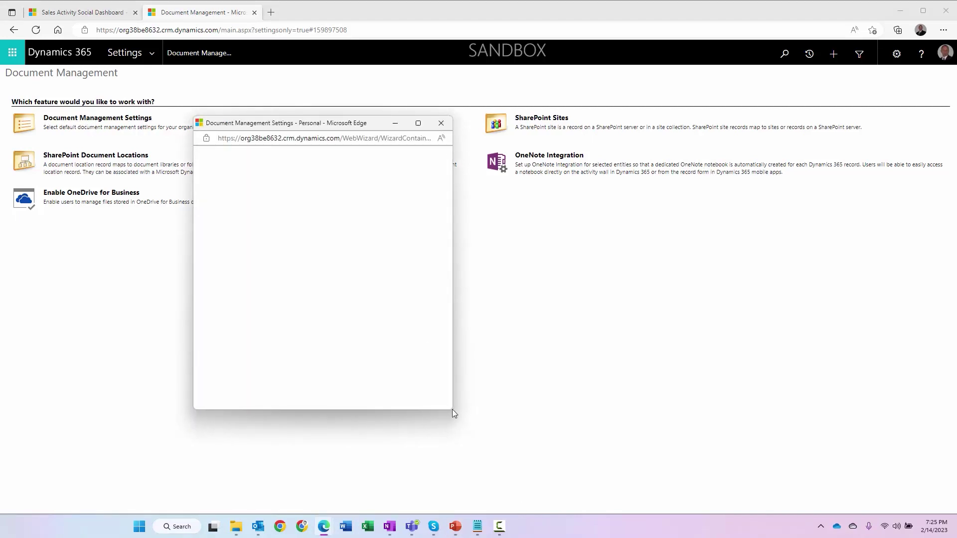
left_click_drag(452, 409, 532, 461)
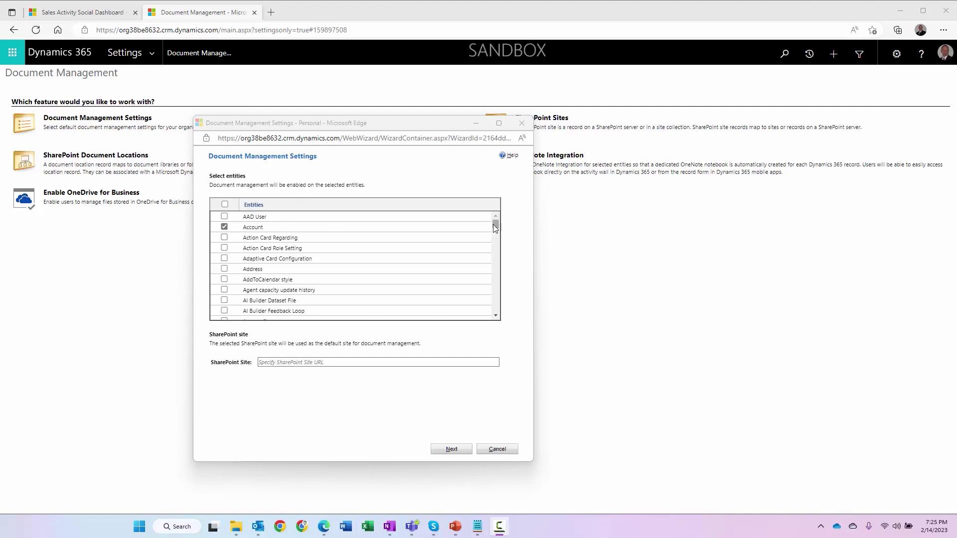
left_click(497, 267)
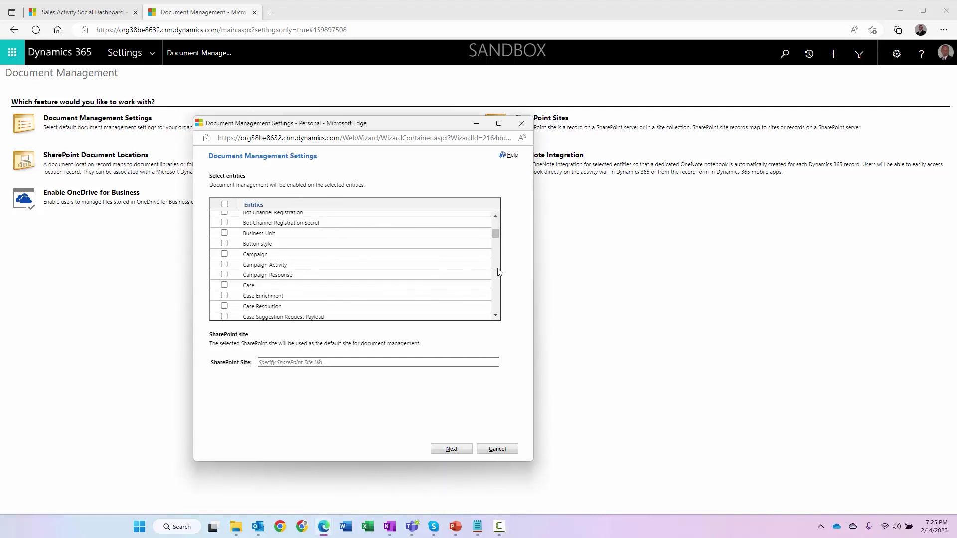
scroll(498, 271, "down", 10)
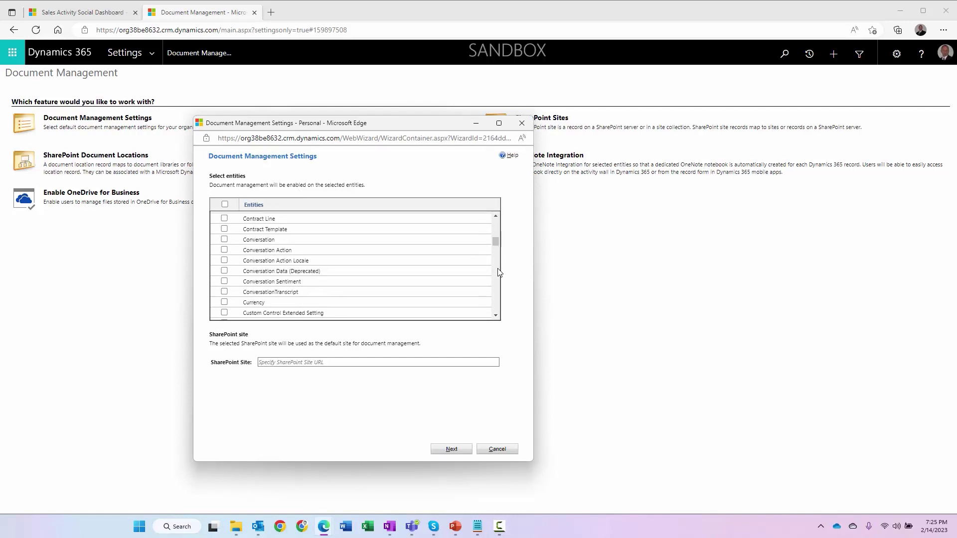
scroll(498, 272, "down", 12)
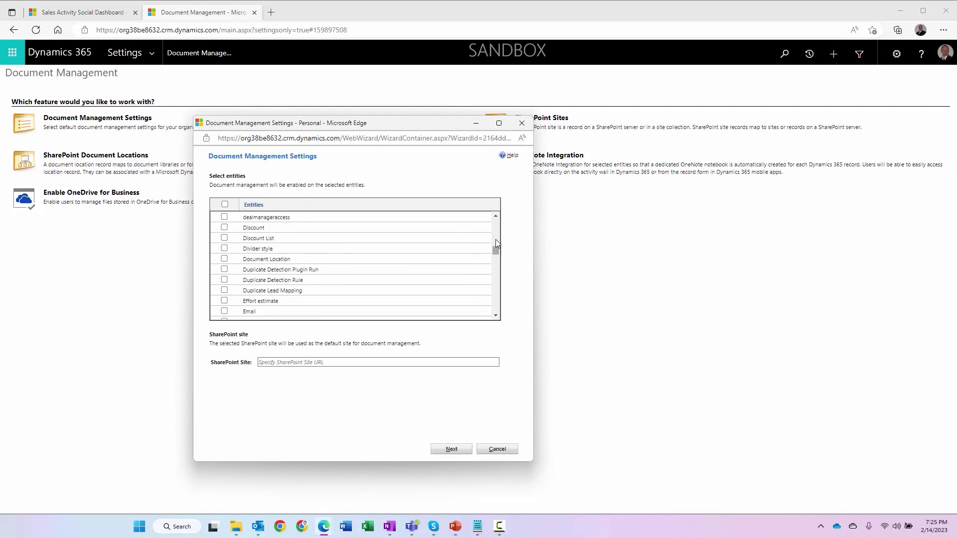
scroll(320, 244, "up", 10)
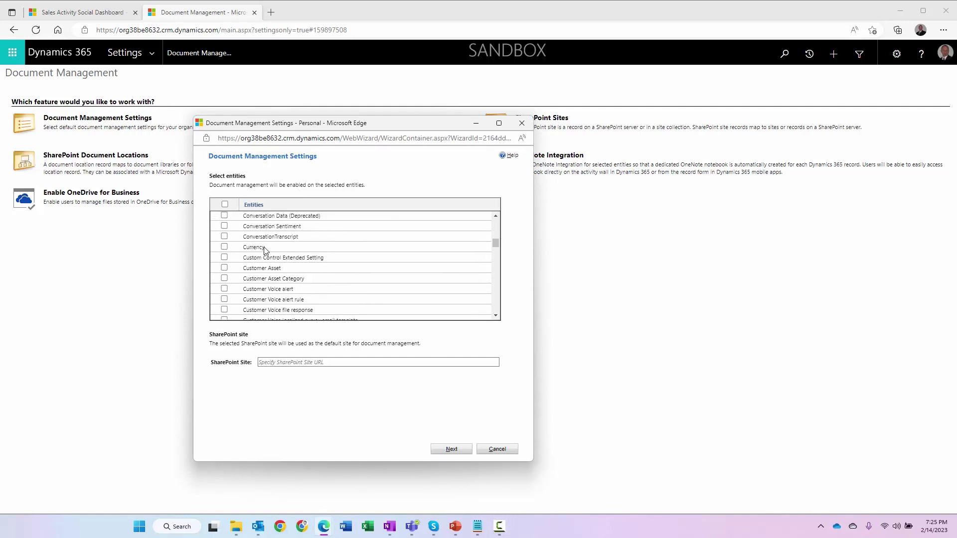
scroll(264, 249, "up", 4)
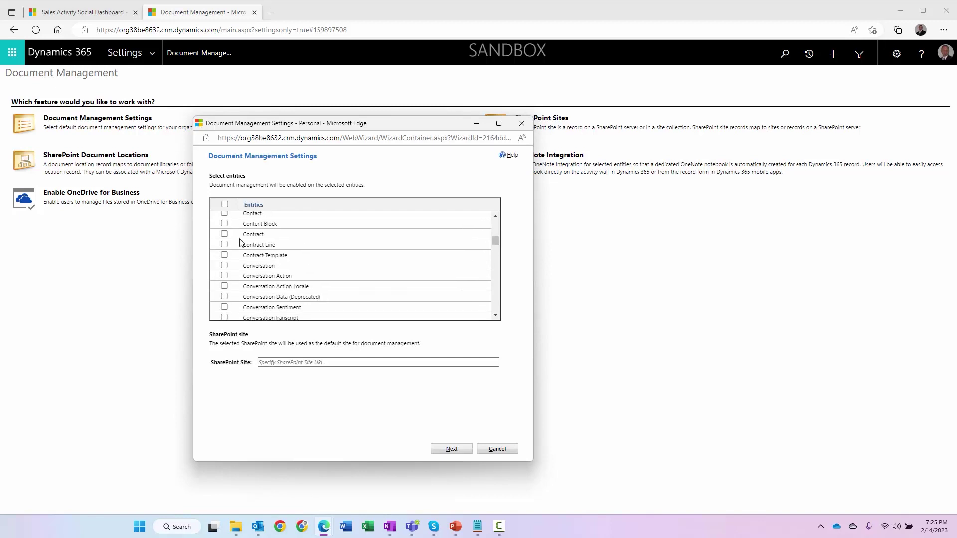
scroll(234, 248, "up", 1)
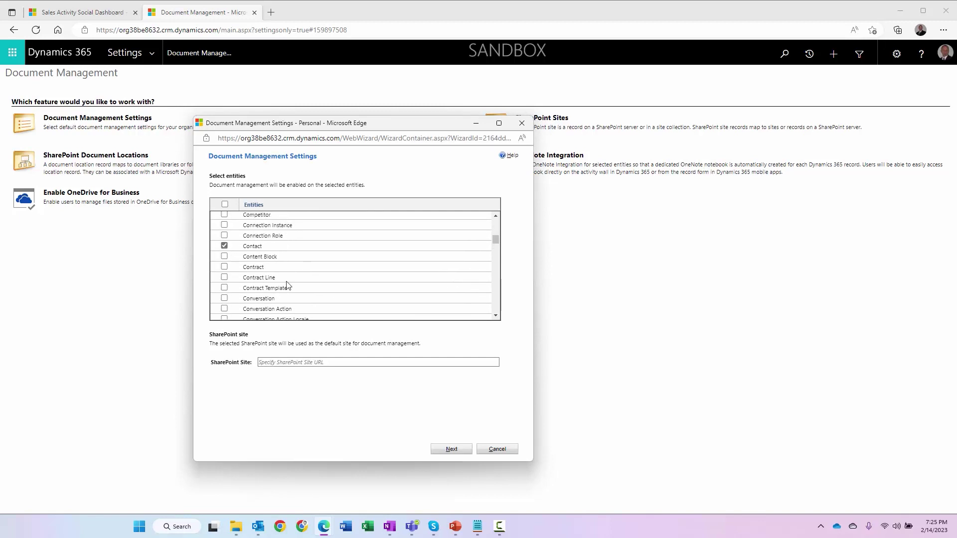
scroll(435, 273, "down", 4)
scroll(435, 273, "down", 1)
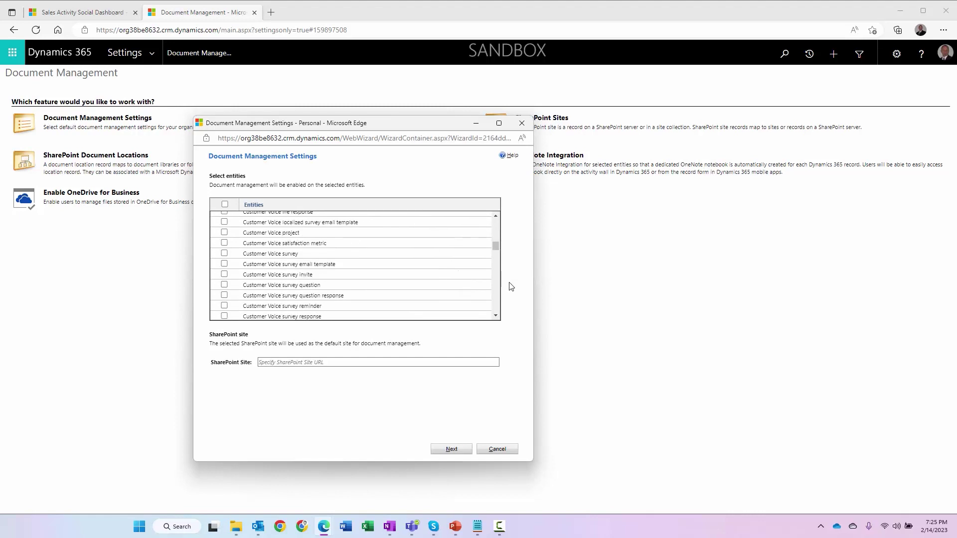
scroll(496, 307, "down", 7)
scroll(497, 309, "down", 20)
scroll(496, 309, "down", 20)
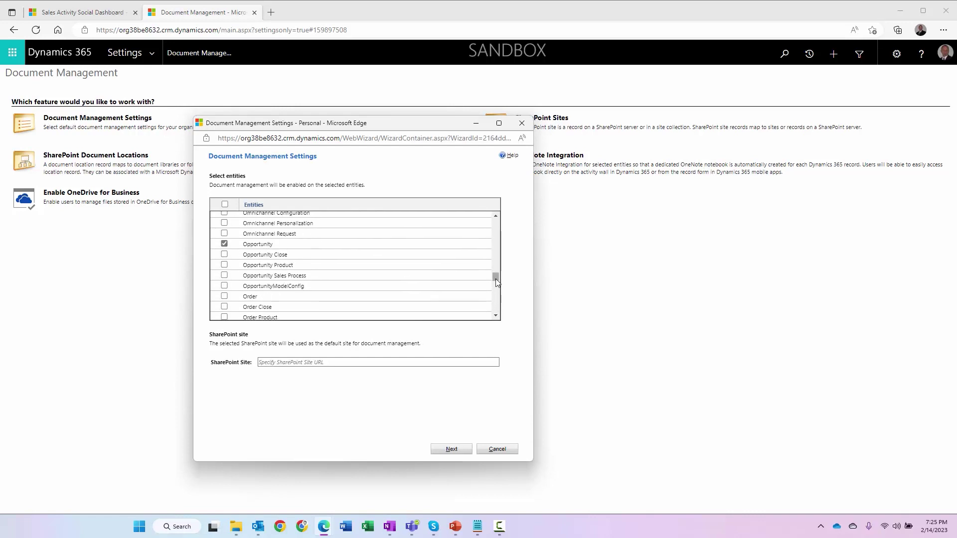
left_click_drag(495, 278, 494, 216)
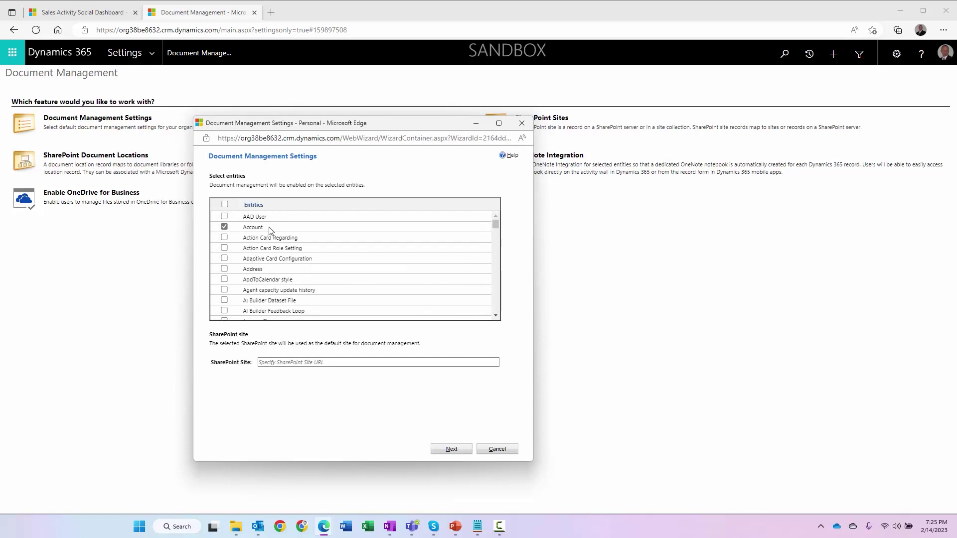
Step: Enter the Dynamics365DocumentManagement site URL as the default site and validate it
left_click(277, 360)
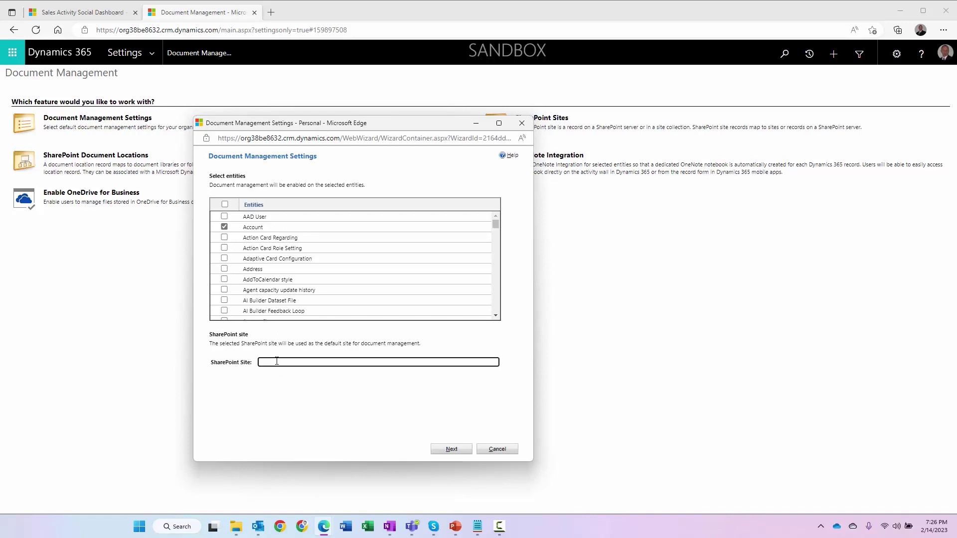
type("https://msprojectnow.sharepoint.com/sites/Dynamics365DocumentManagement")
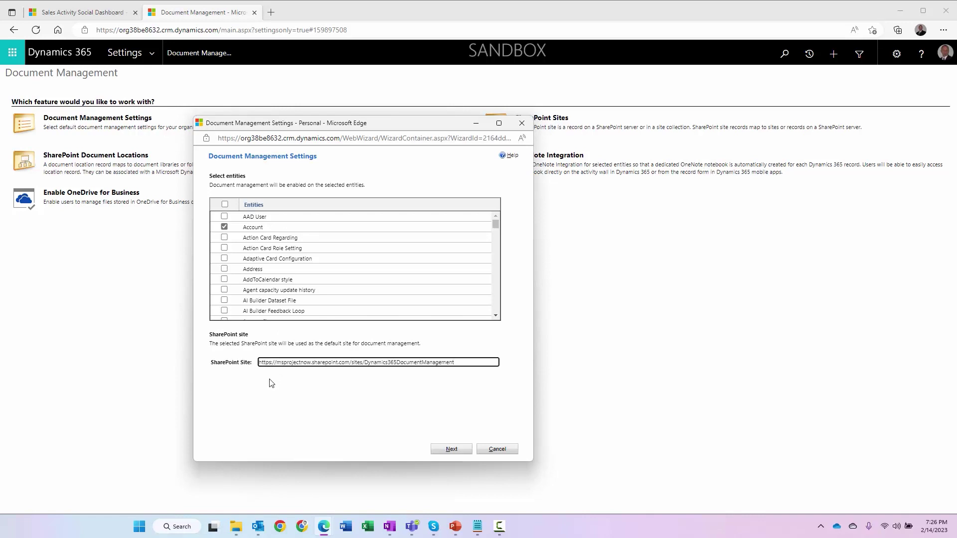
left_click(452, 452)
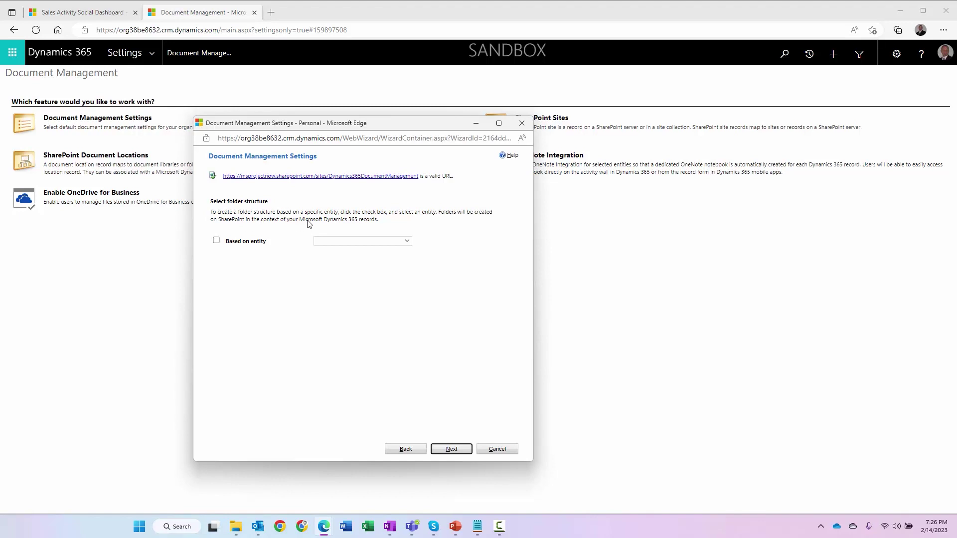
Step: Base the folder structure on the Account entity and create all 12 SharePoint document libraries
left_click(216, 240)
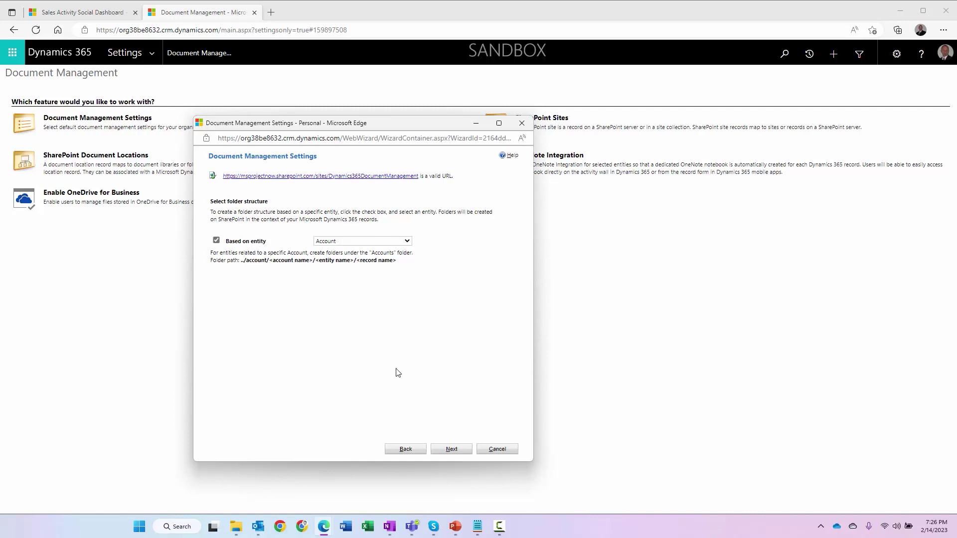
left_click(452, 449)
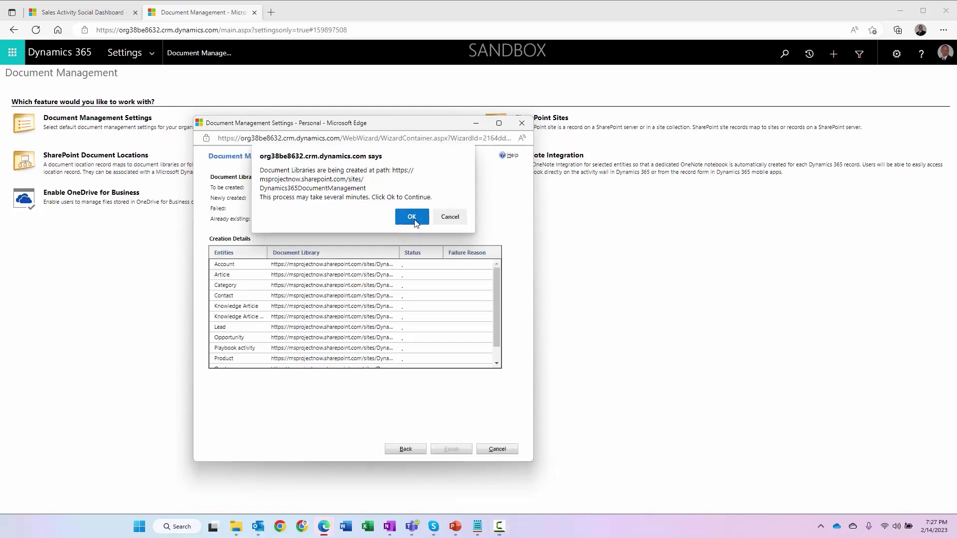
left_click(413, 219)
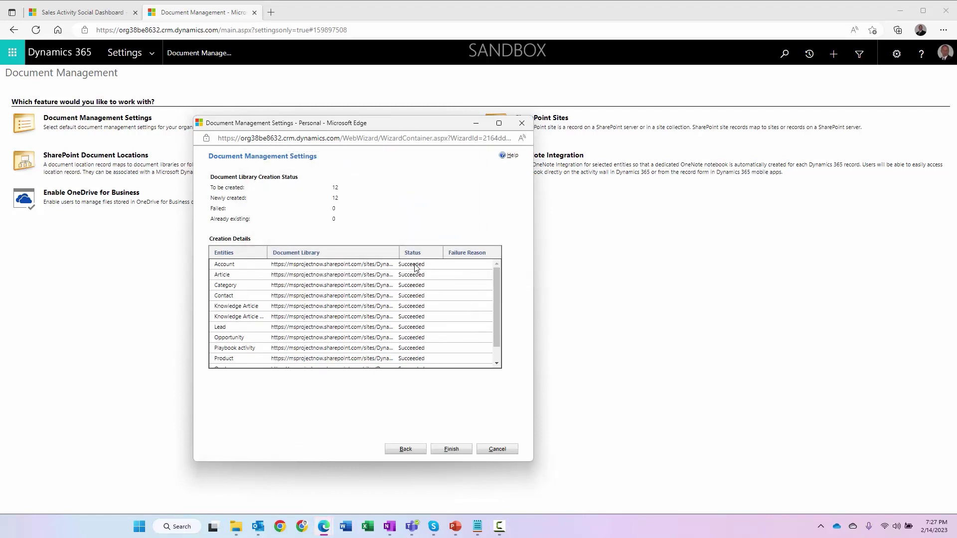
scroll(477, 359, "down", 2)
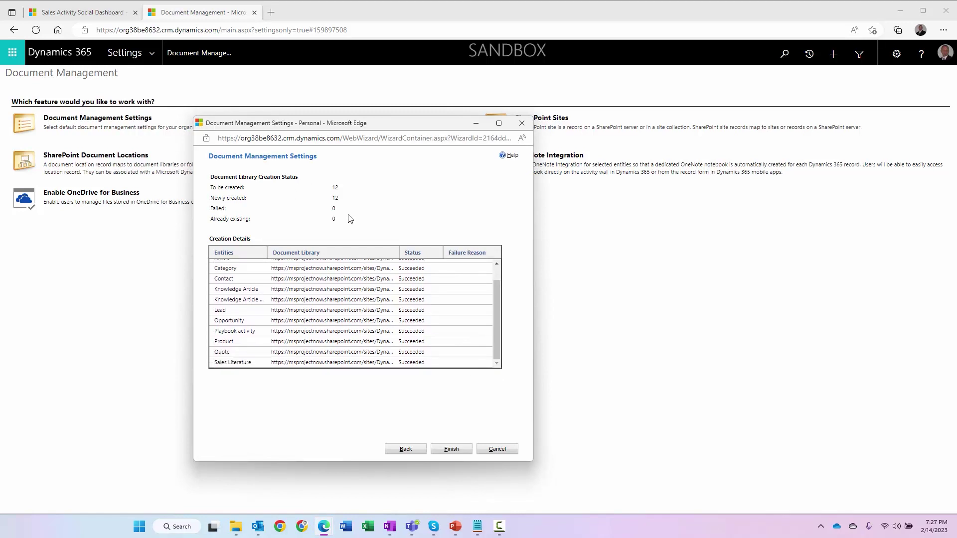
left_click(451, 450)
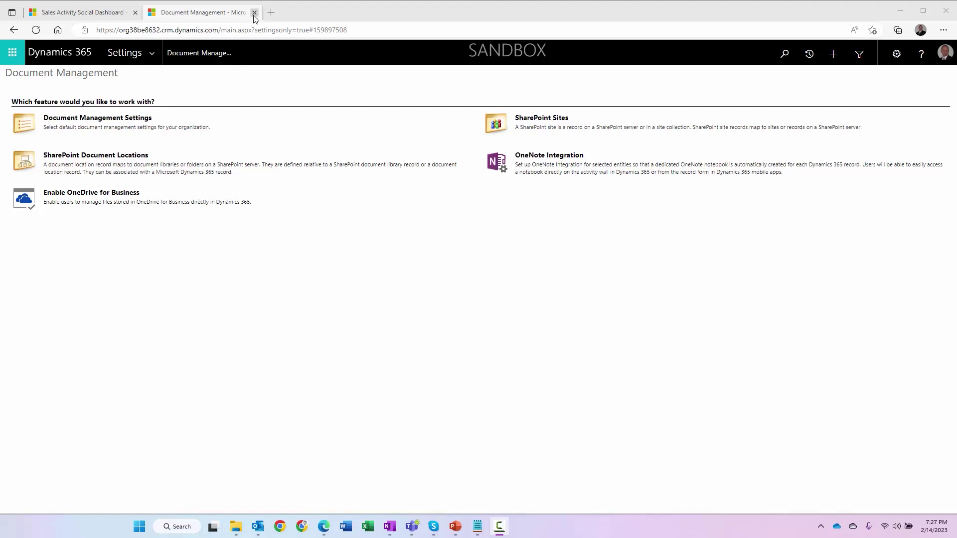
Step: Load the Dynamics 365 Document Management SharePoint site in a new tab and review its Site contents
left_click(270, 12)
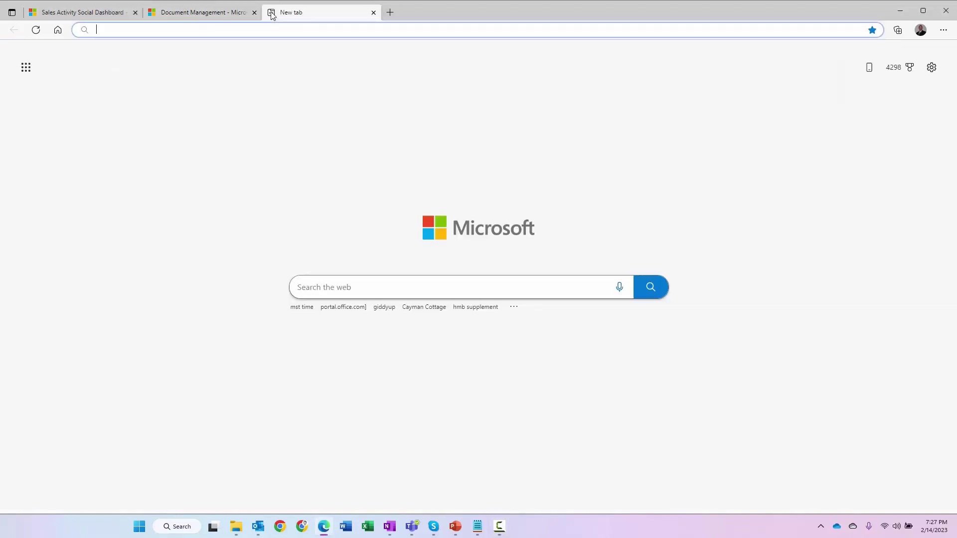
type("https://msprojectnow.sharepoint.com/sites/Dynamics365DocumentManagement")
key("Return")
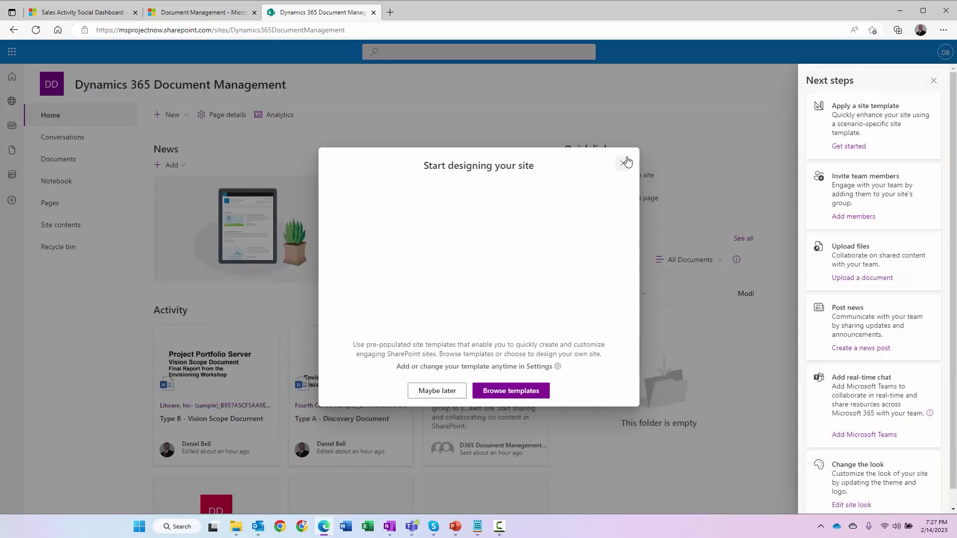
left_click(623, 160)
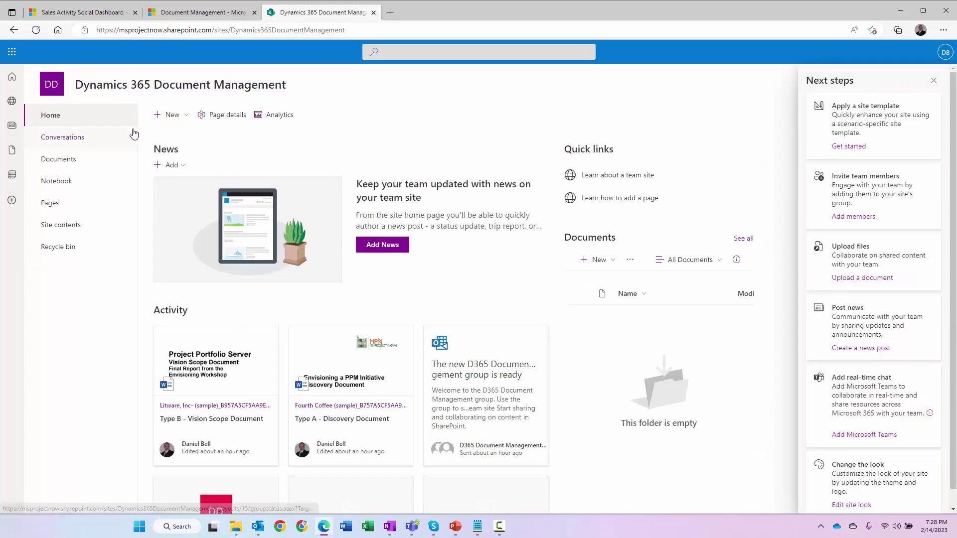
left_click(933, 80)
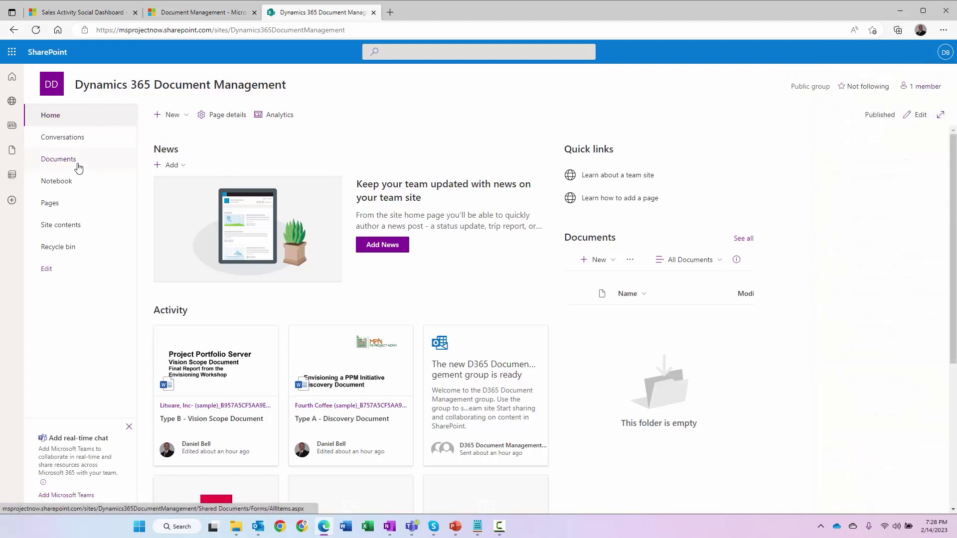
left_click(60, 227)
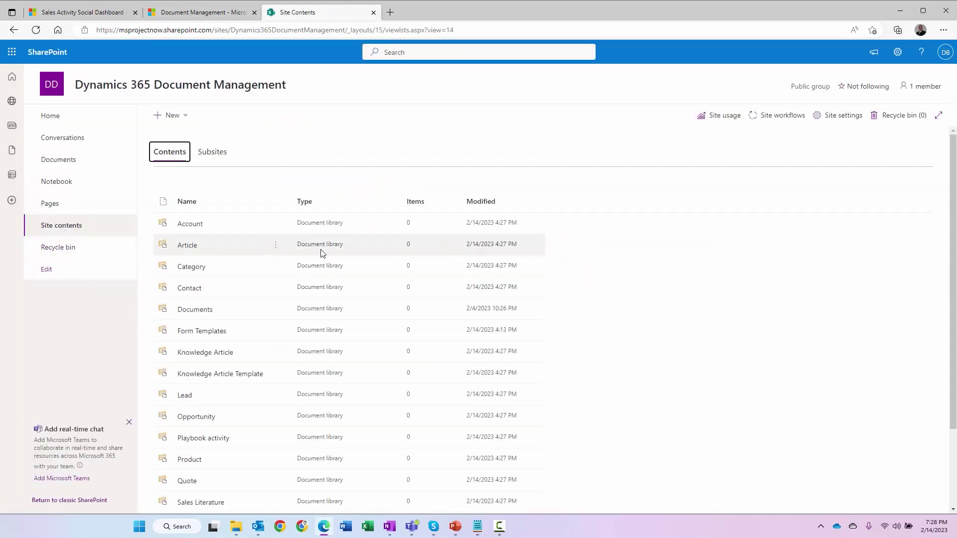
scroll(294, 251, "down", 1)
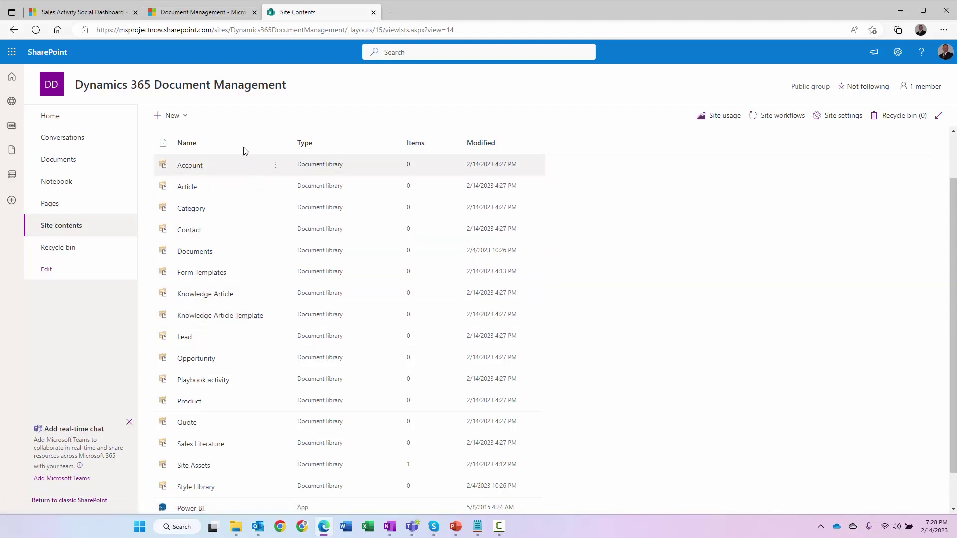
left_click(195, 16)
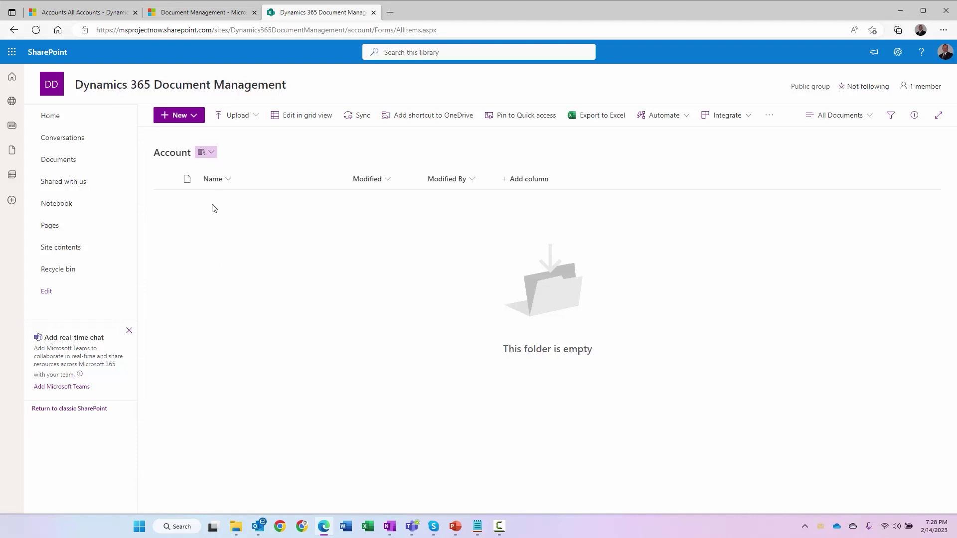
Step: Open Fourth Coffee (sample)'s Files tab and refresh the SharePoint Account library for its folder
left_click(82, 12)
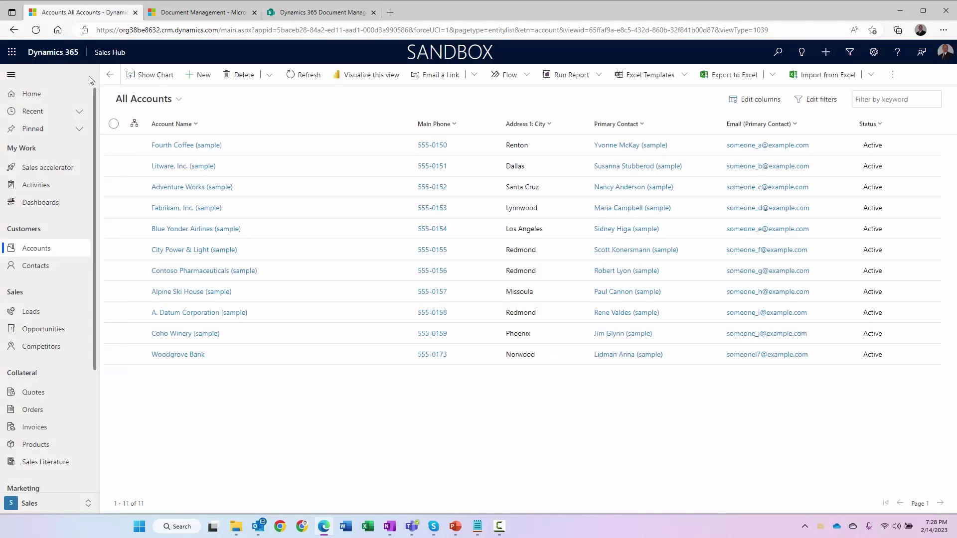
left_click(187, 146)
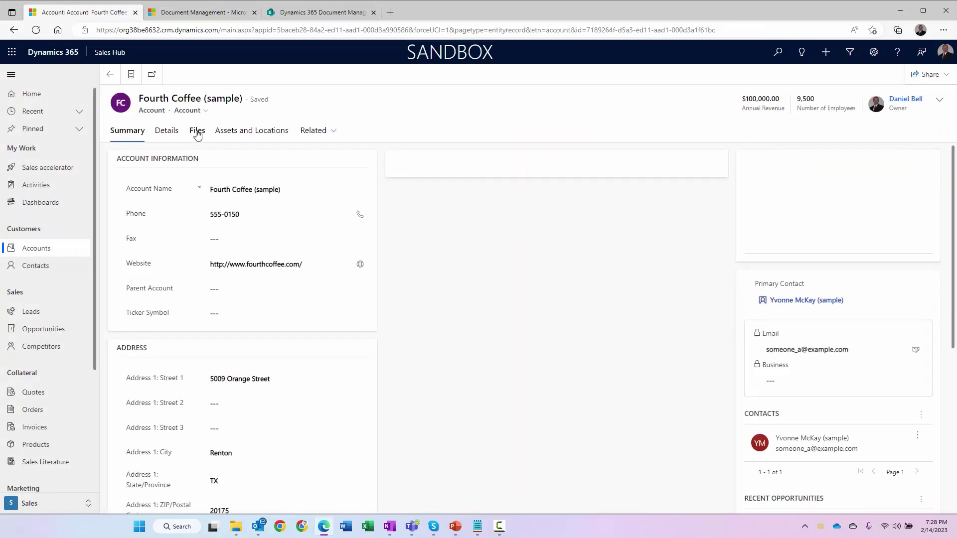
left_click(197, 131)
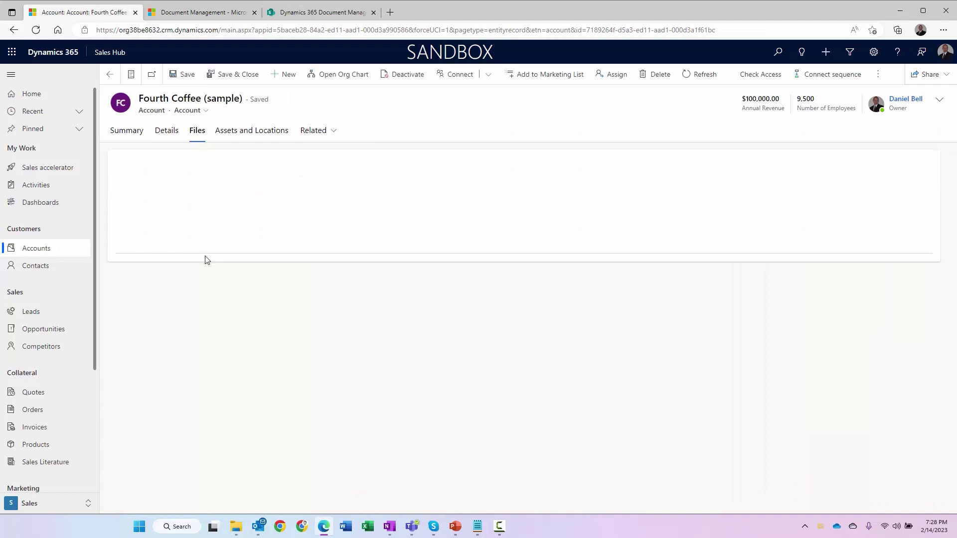
left_click(317, 13)
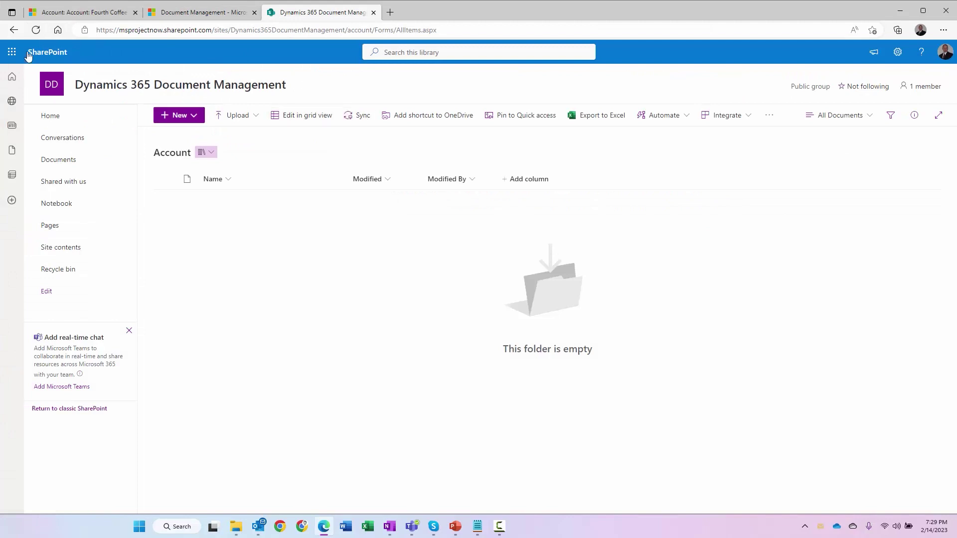
left_click(36, 30)
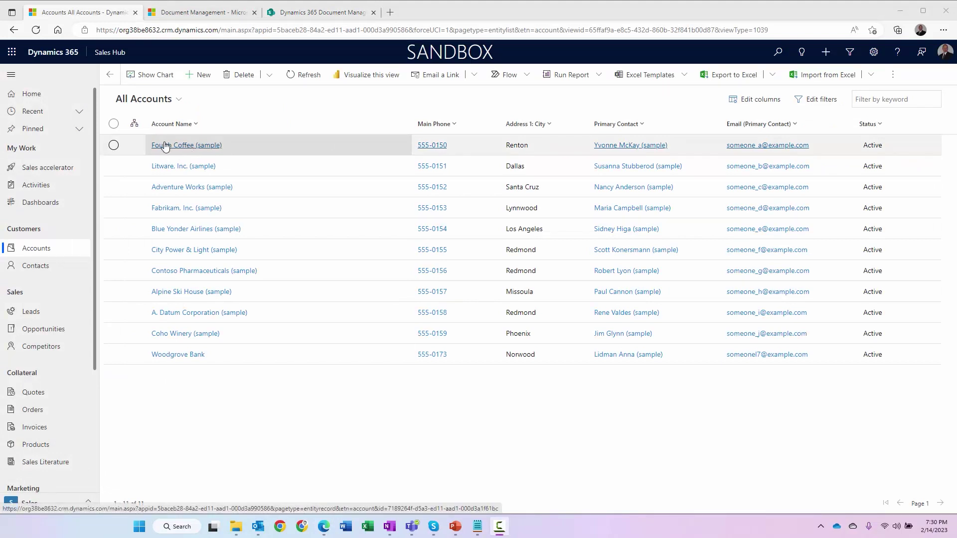
Step: Reopen Fourth Coffee's Files grid and check the available new document types
left_click(187, 146)
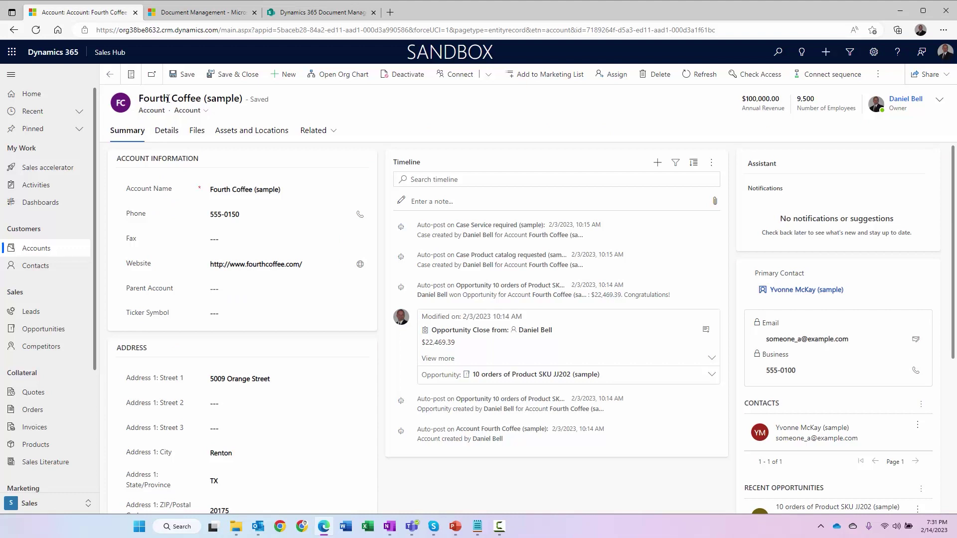
left_click(198, 131)
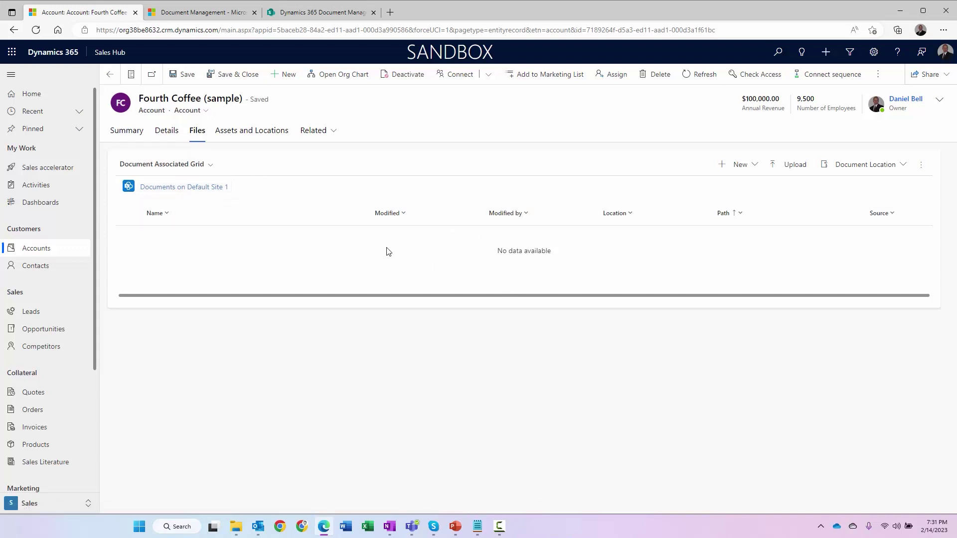
left_click(753, 166)
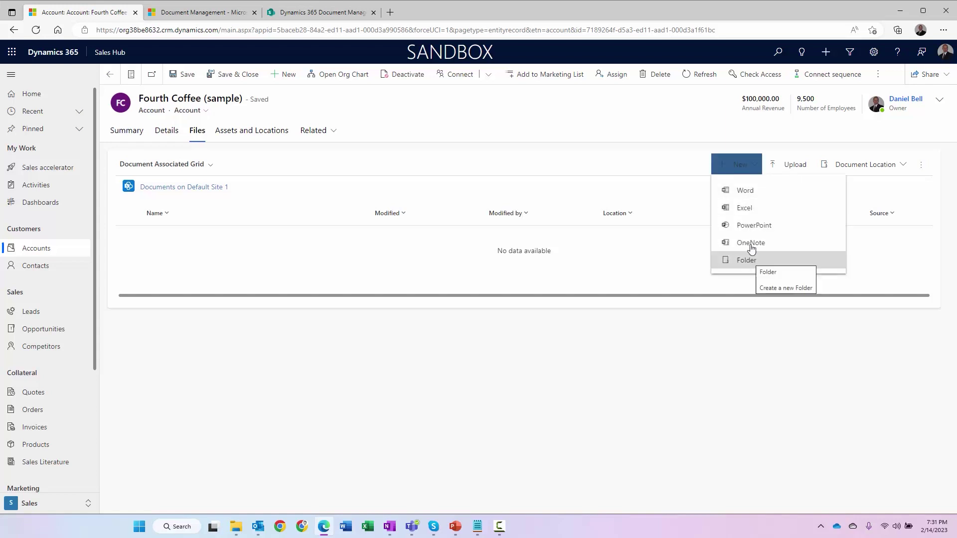
left_click(768, 369)
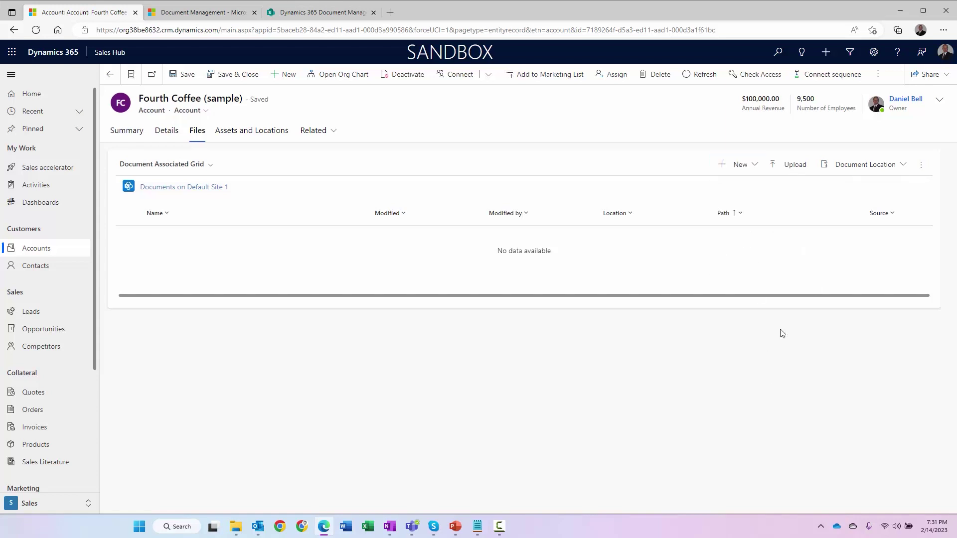
Step: Upload Type A - Discovery Document.doc to Fourth Coffee's files and show its more-actions menu
left_click(792, 165)
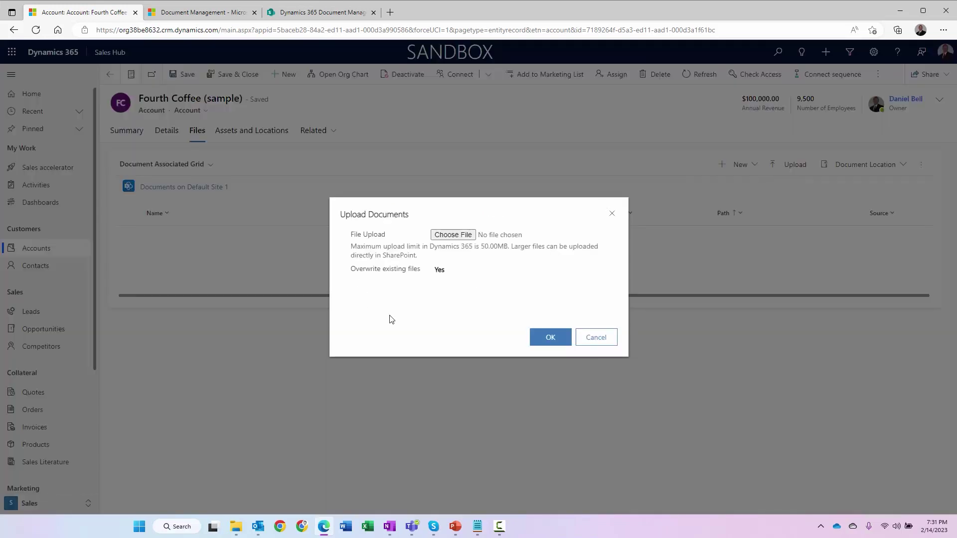
left_click(453, 234)
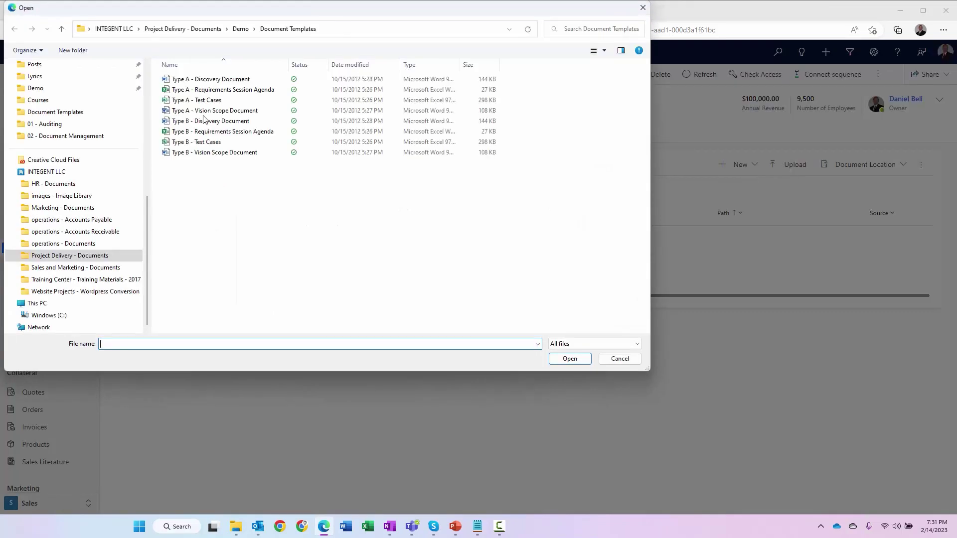
left_click(196, 78)
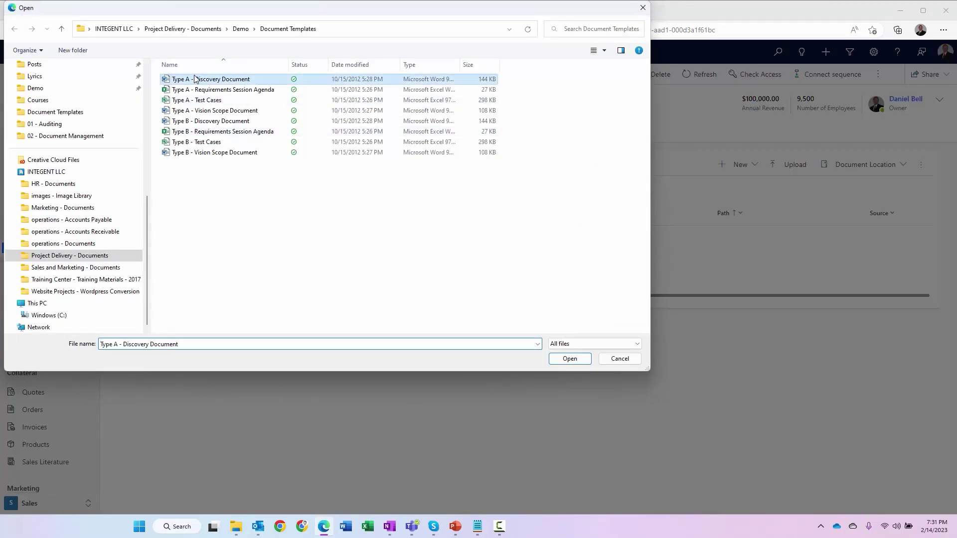
left_click(569, 358)
left_click(553, 339)
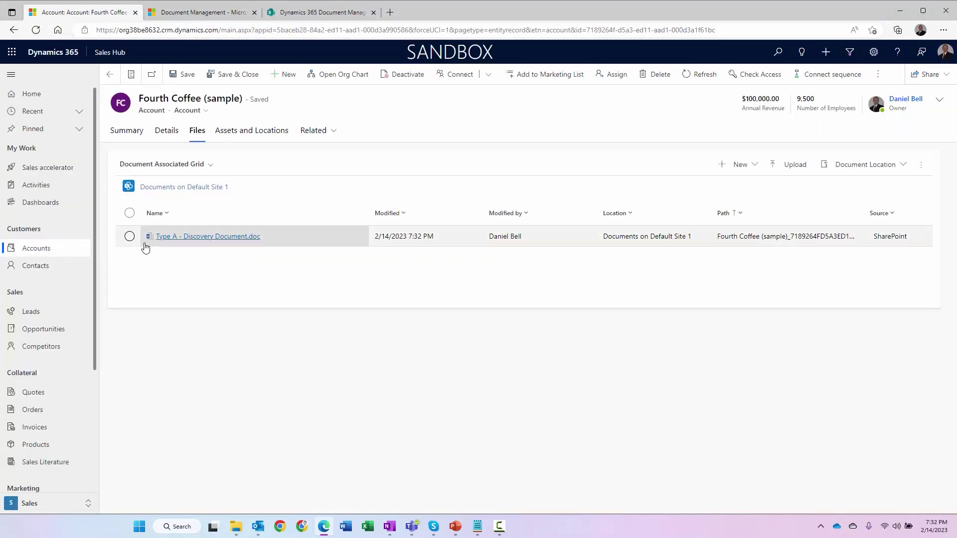
left_click(129, 237)
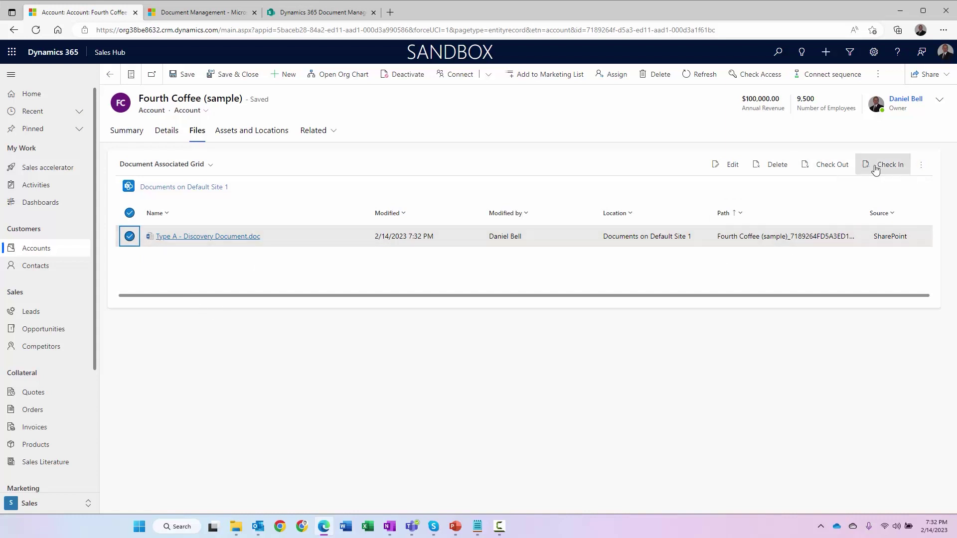
left_click(921, 167)
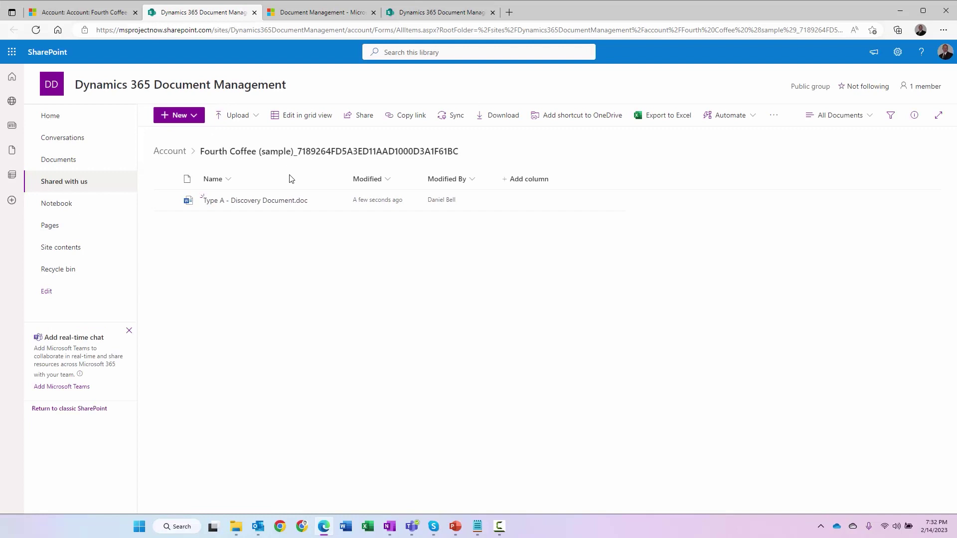
Step: Create a shareable link for the Discovery Document in SharePoint and dismiss the resulting prompts
left_click(333, 201)
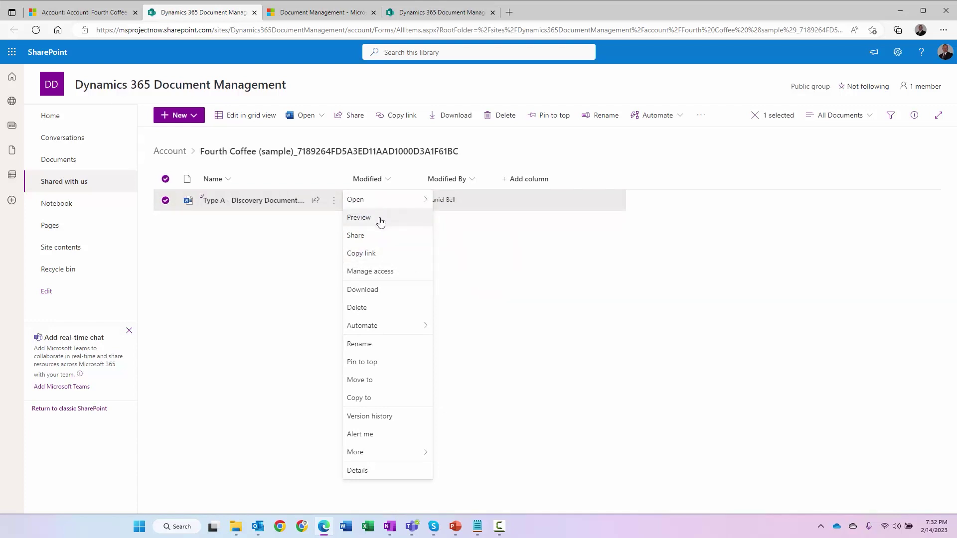
left_click(388, 255)
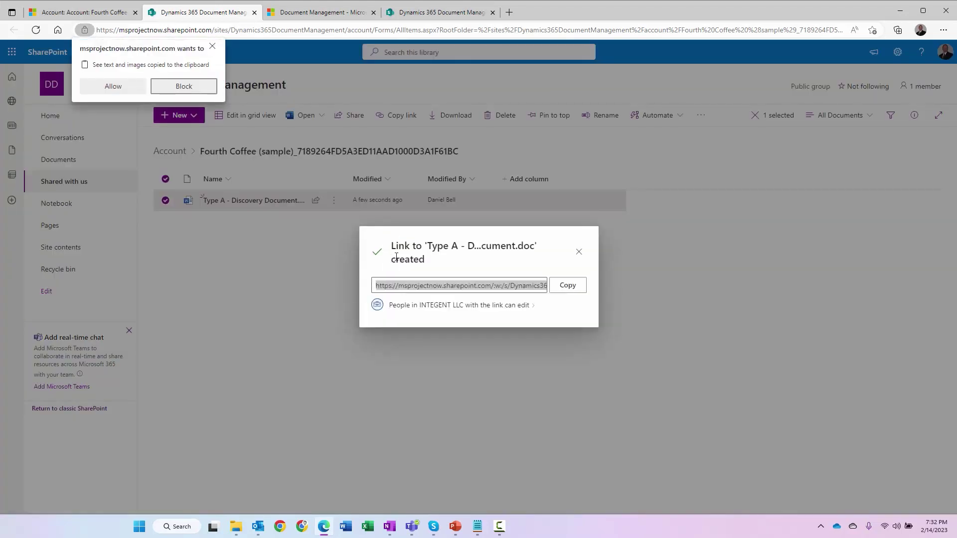
left_click(577, 254)
left_click(212, 47)
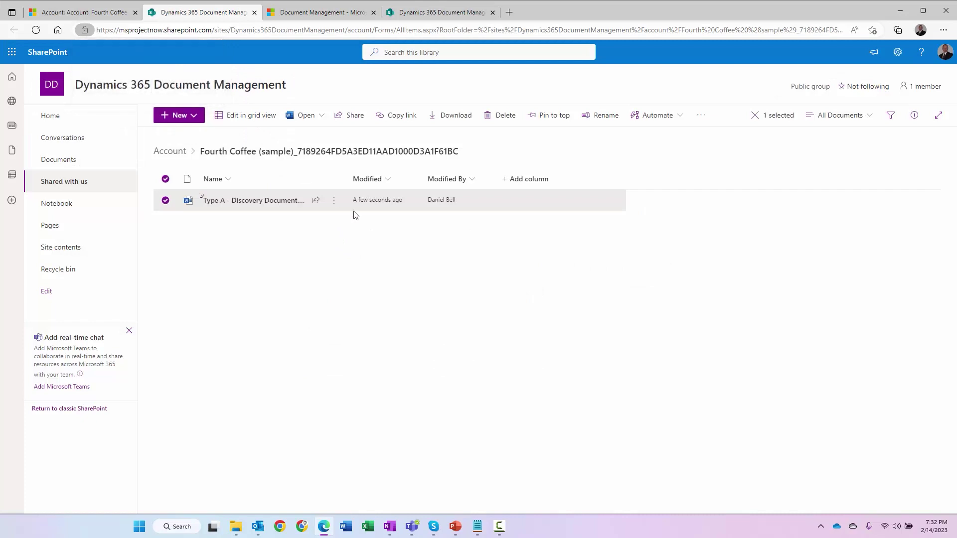
Step: Browse the document's Automate and More action submenus, then close them without choosing anything
left_click(333, 200)
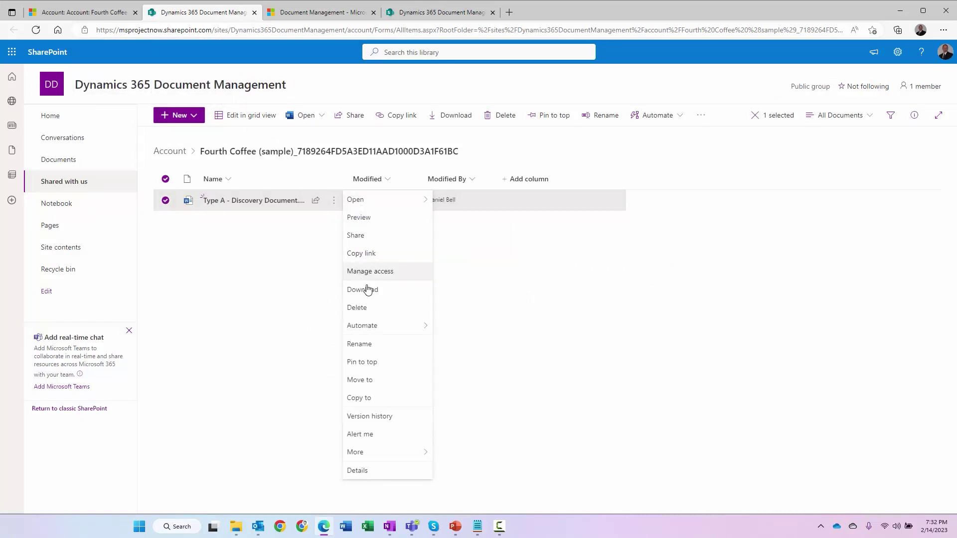
mouse_move(375, 327)
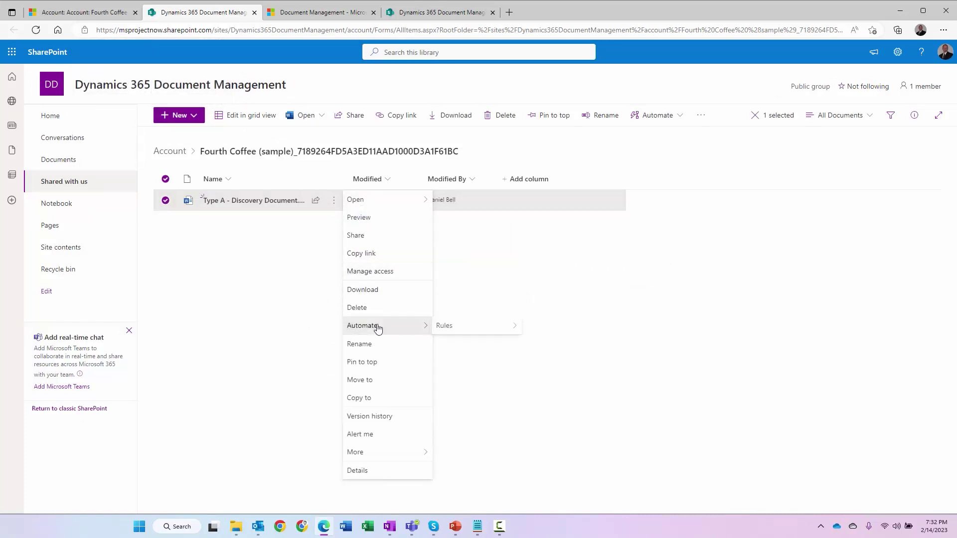
mouse_move(479, 346)
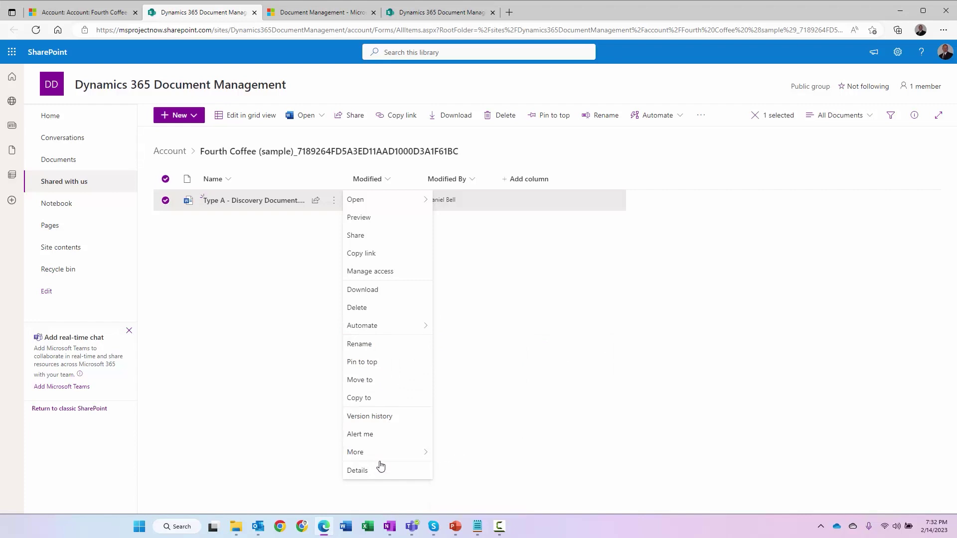
mouse_move(381, 454)
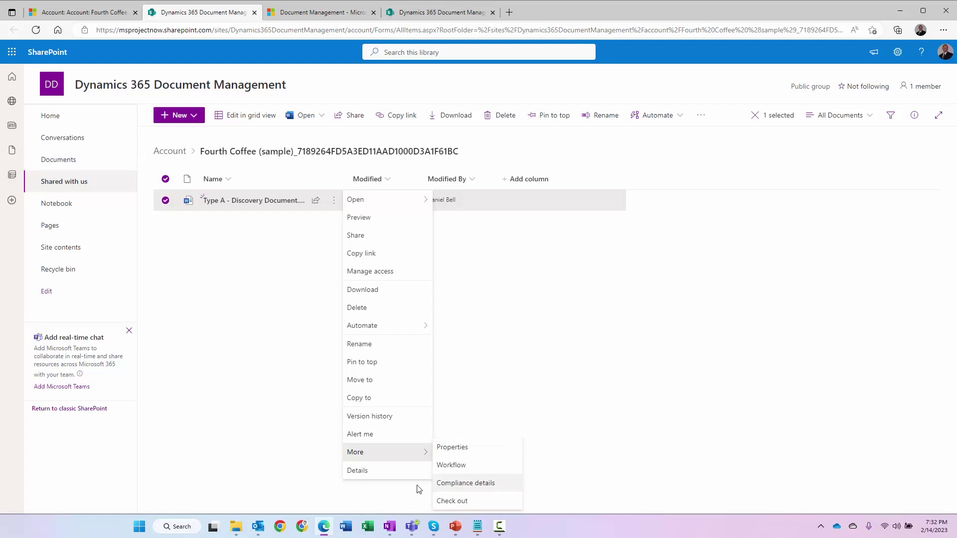
left_click(265, 392)
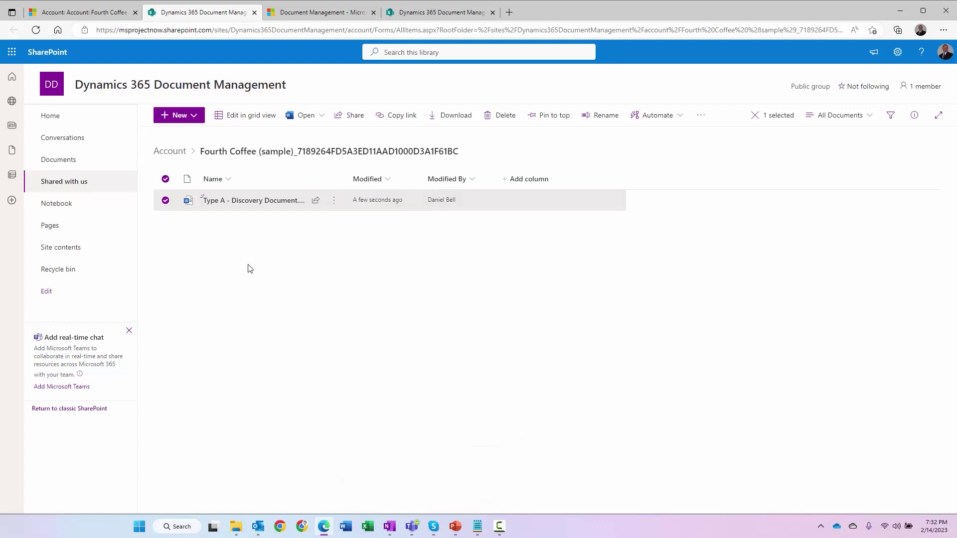
Step: Upload Type A - Requirements Session Agenda.xlsx to the Fourth Coffee account's files
left_click(93, 13)
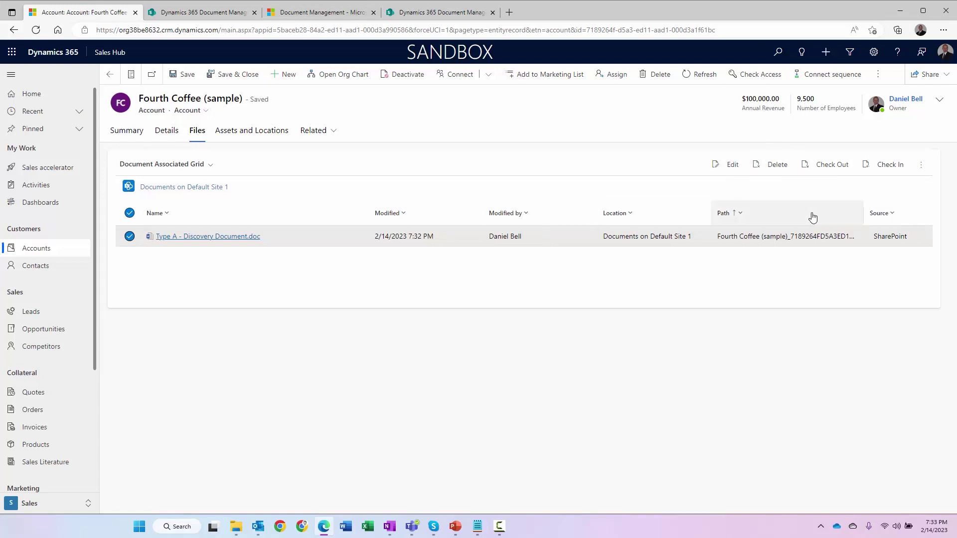
left_click(129, 238)
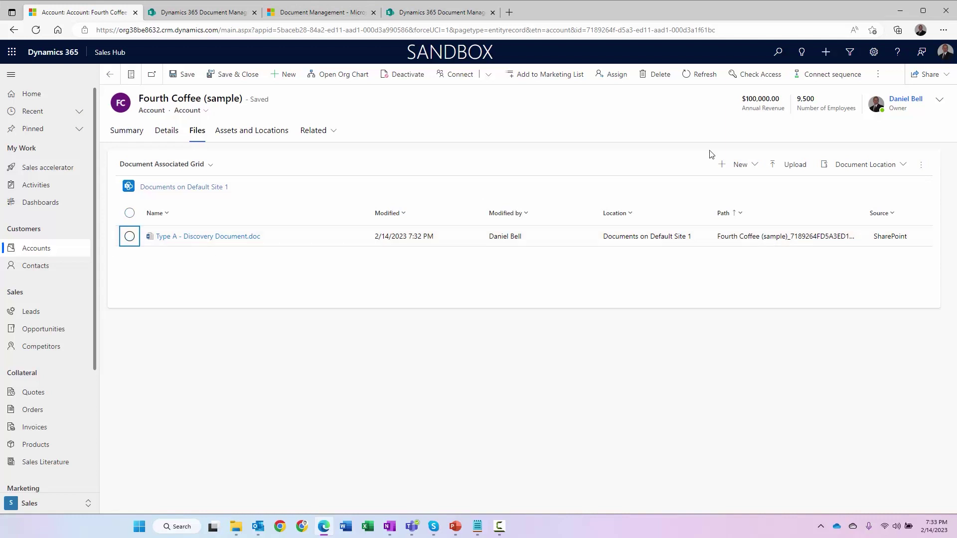
left_click(790, 165)
left_click(453, 235)
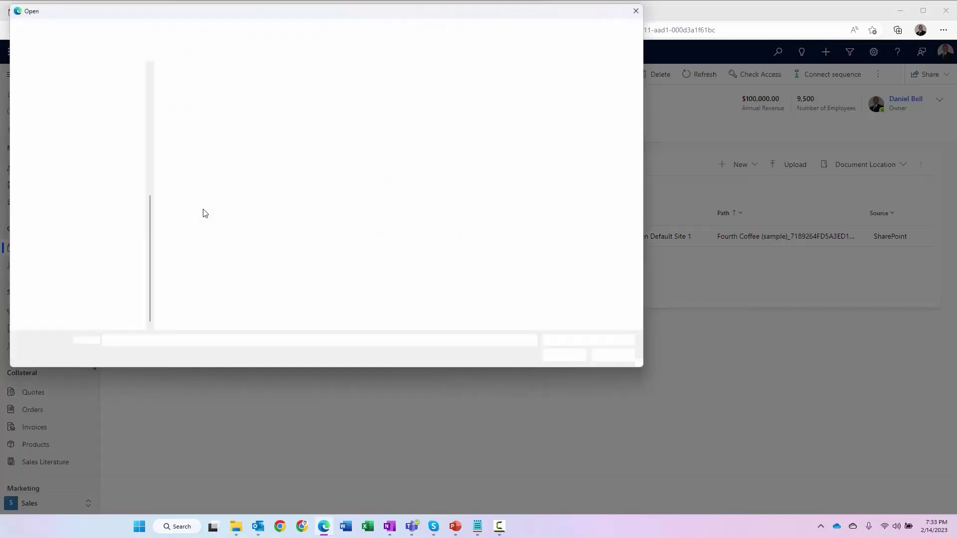
left_click(185, 90)
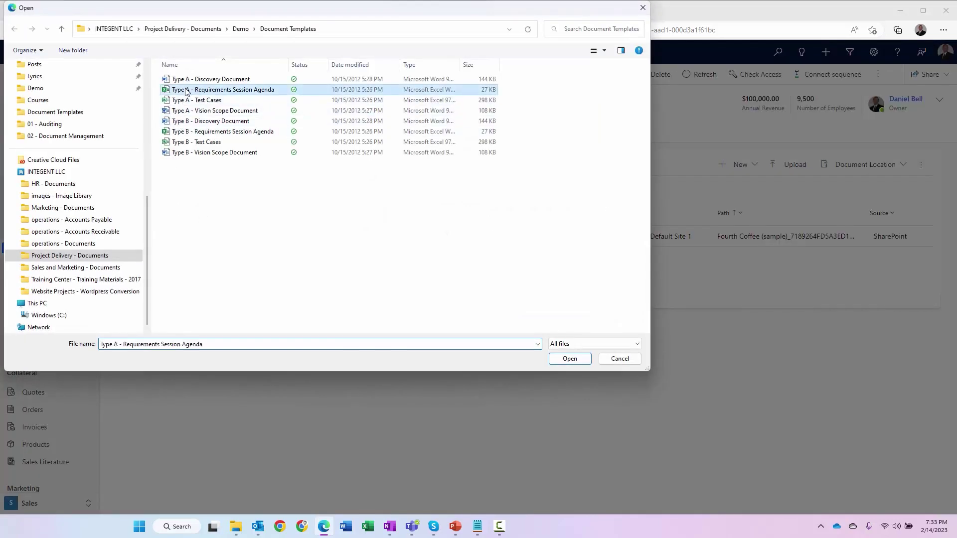
left_click(569, 359)
left_click(547, 338)
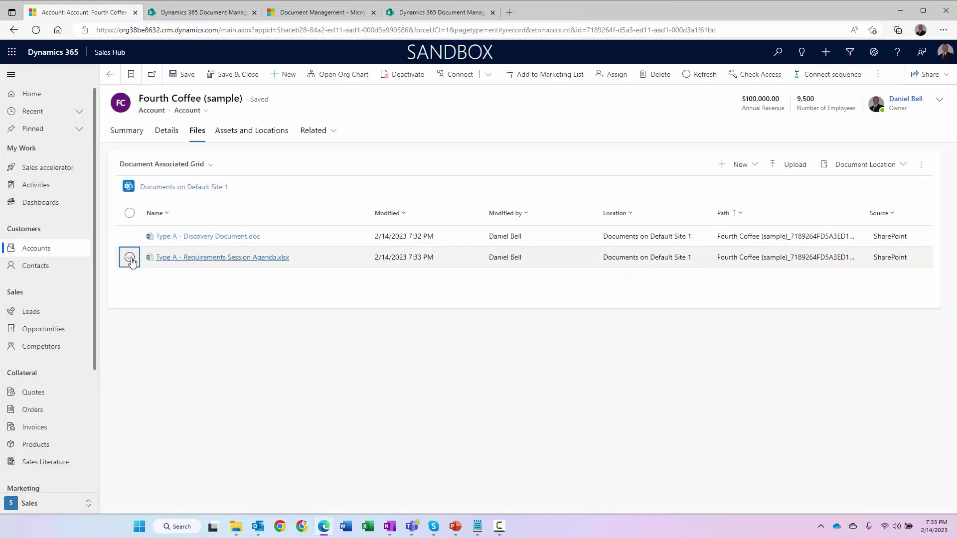
left_click(129, 257)
left_click(129, 213)
left_click(129, 213)
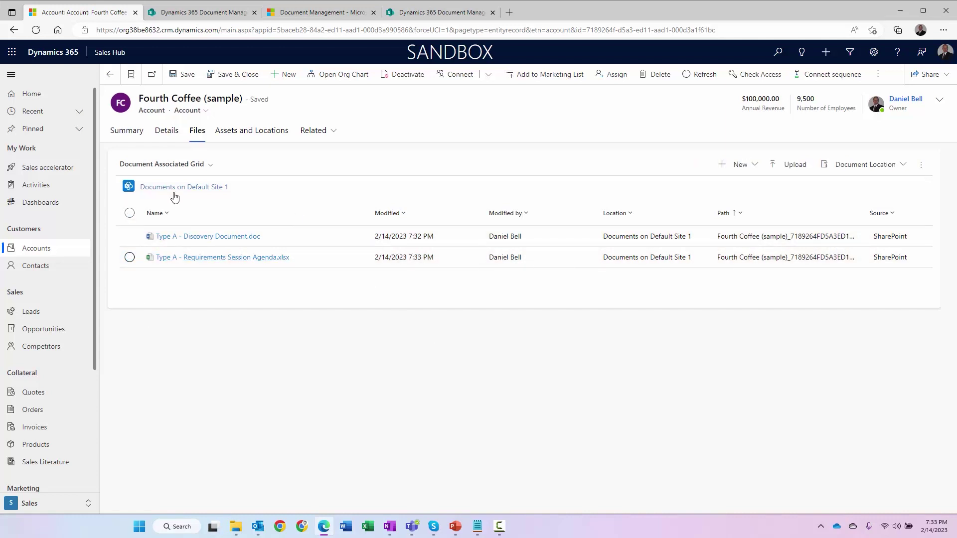
Step: Check the SharePoint Account library, then open the Adventure Works account's Files tab
left_click(45, 246)
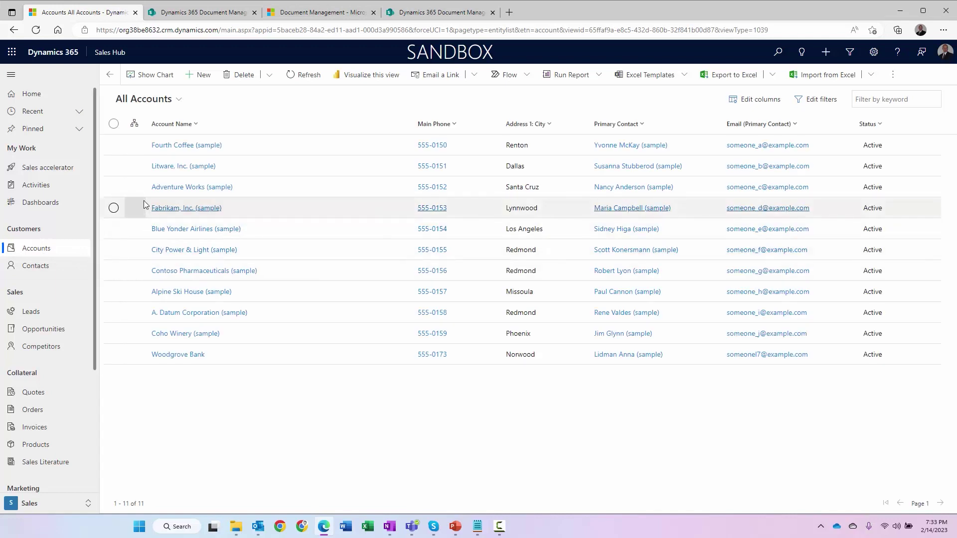
left_click(431, 14)
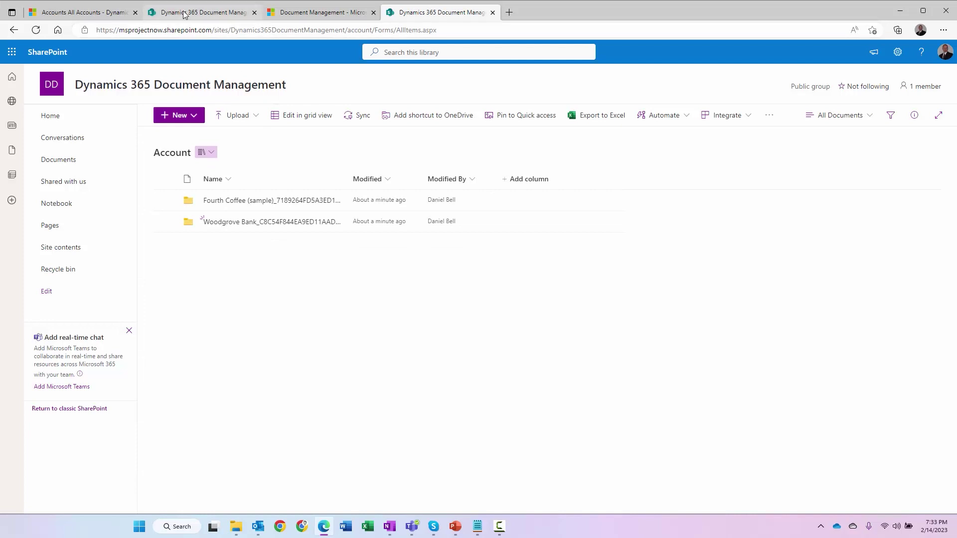
left_click(88, 14)
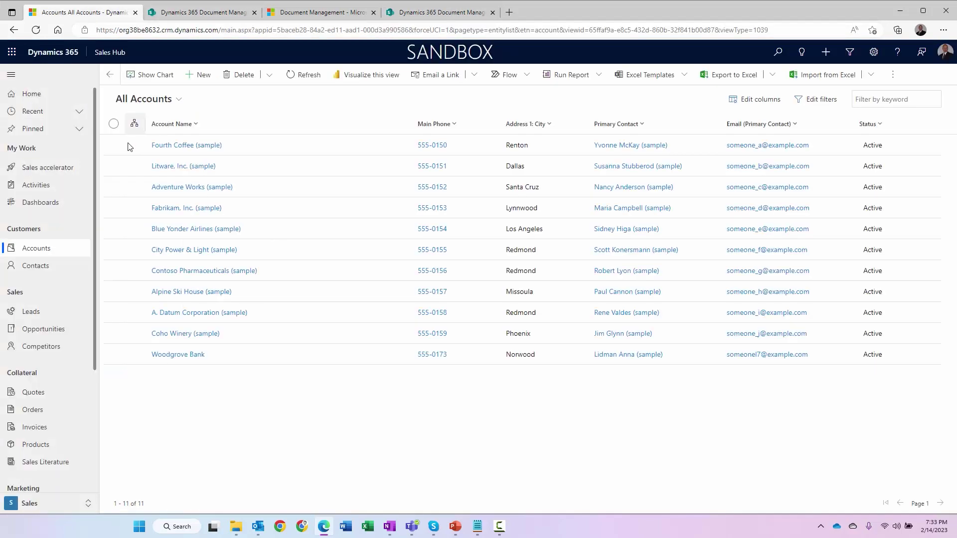
left_click(182, 187)
left_click(197, 130)
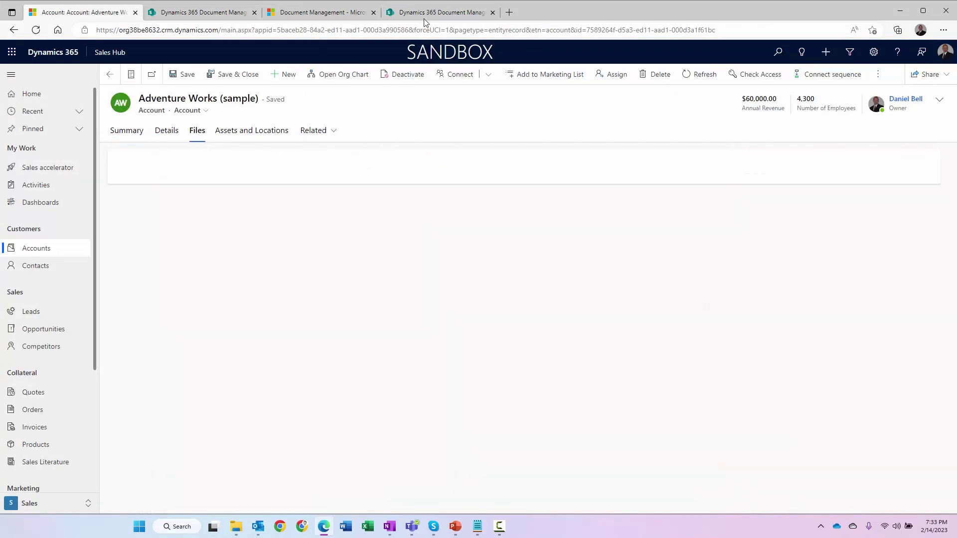
left_click(452, 12)
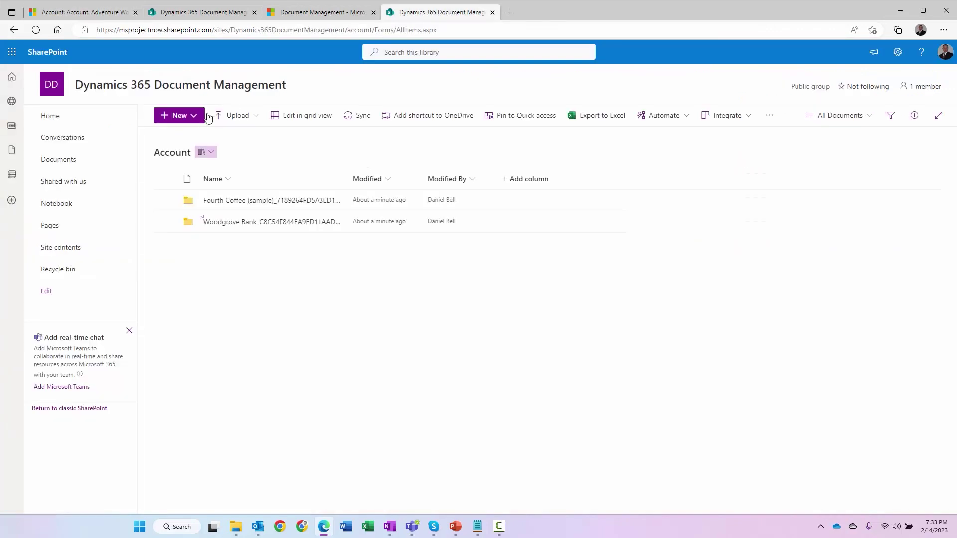
Step: Refresh the library and upload Type B - Vision Scope Document.doc into the Adventure Works folder
left_click(36, 30)
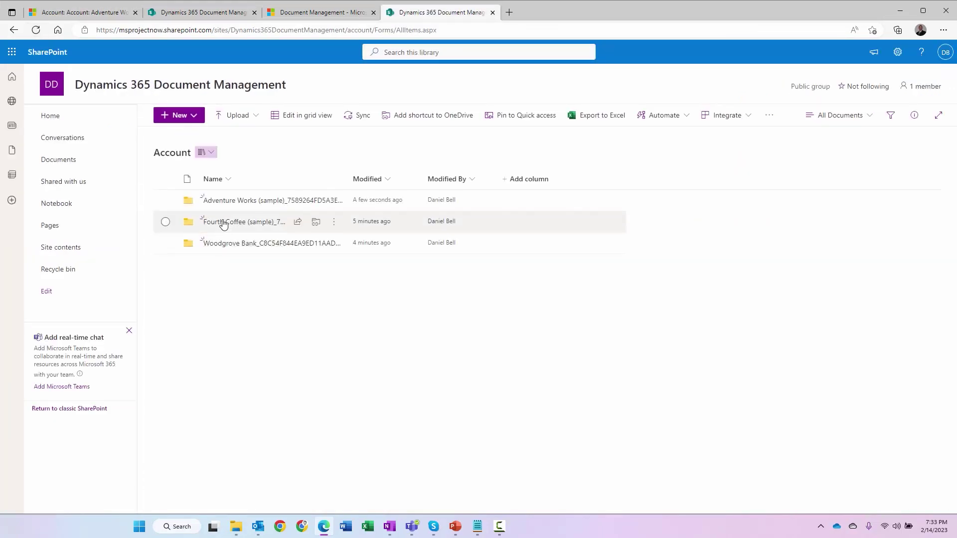
left_click(231, 200)
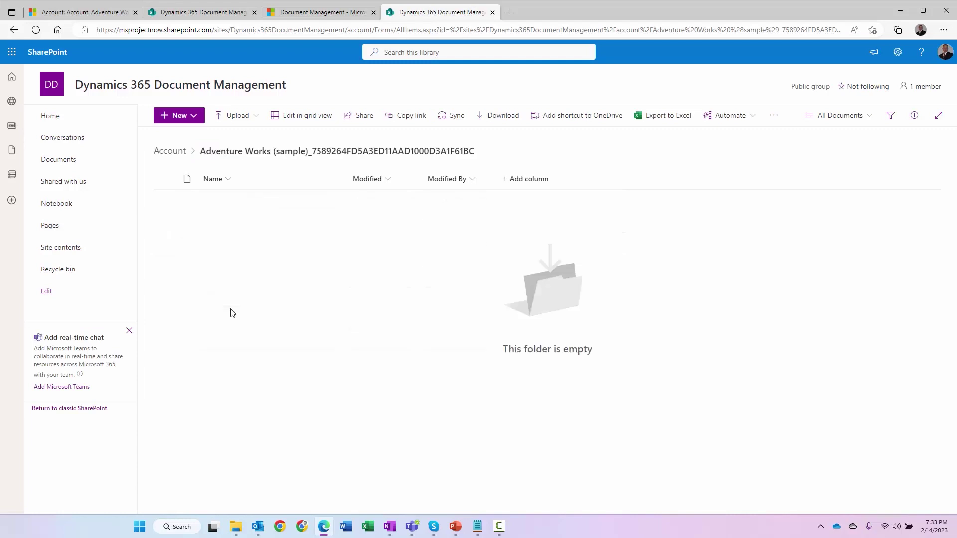
left_click(234, 115)
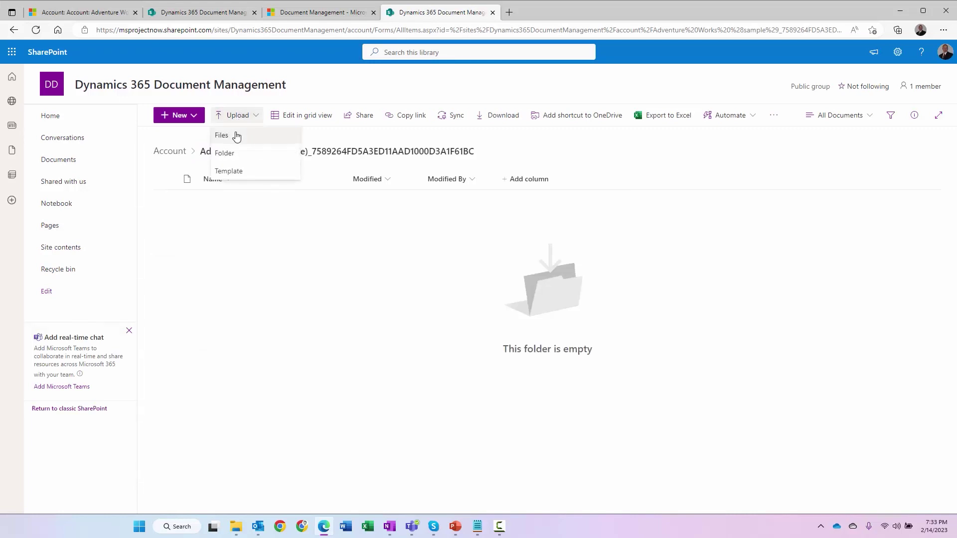
left_click(222, 134)
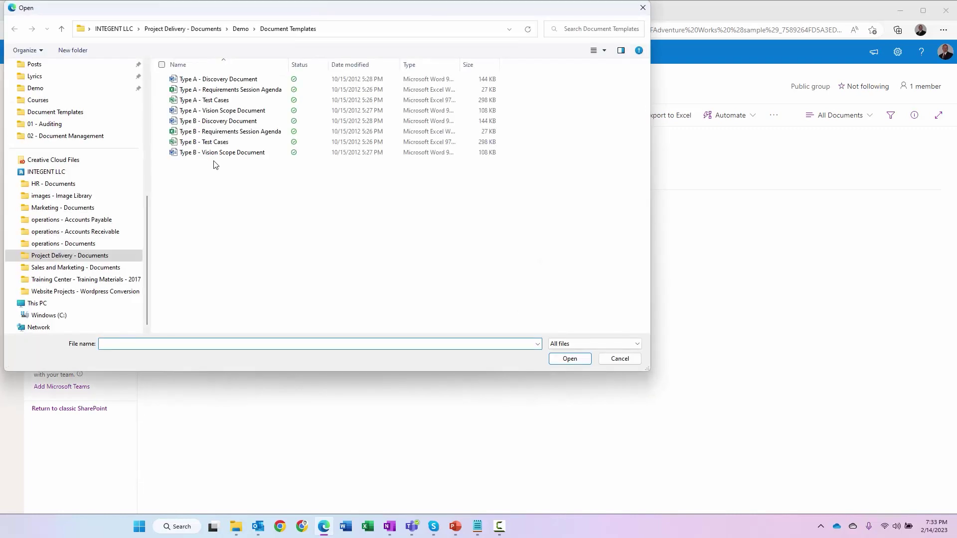
left_click(215, 152)
left_click(571, 358)
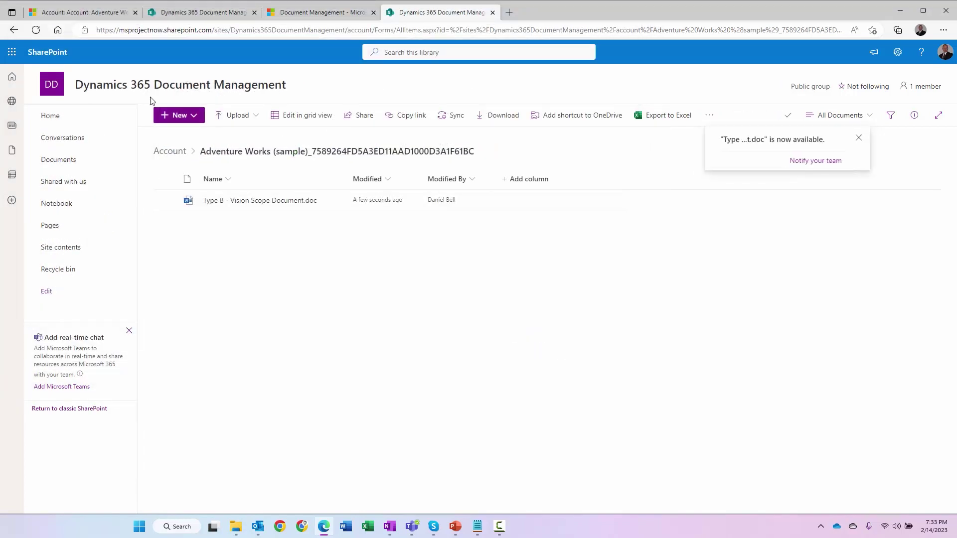
left_click(93, 13)
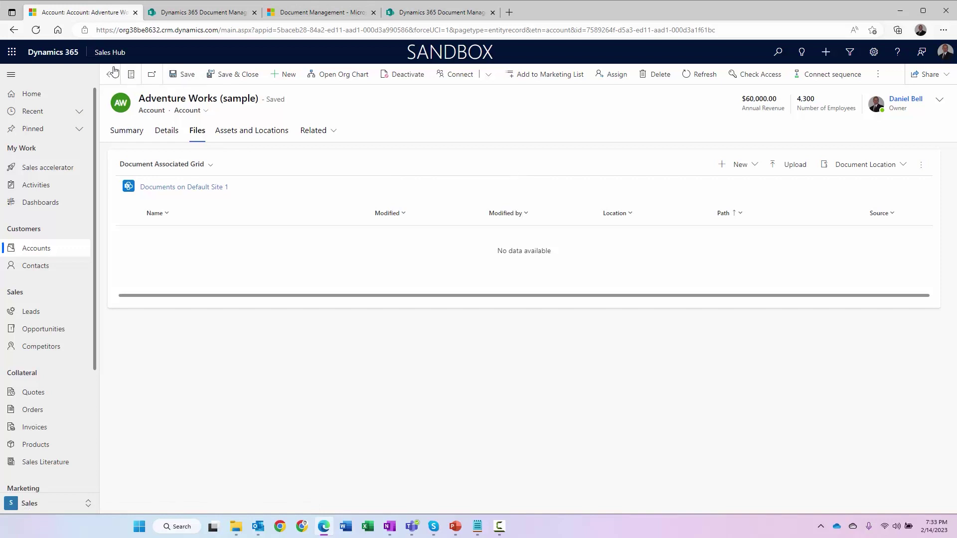
Step: Reload and refresh the Adventure Works (sample) account until its Files grid shows Type B - Vision Scope Document.doc
left_click(36, 30)
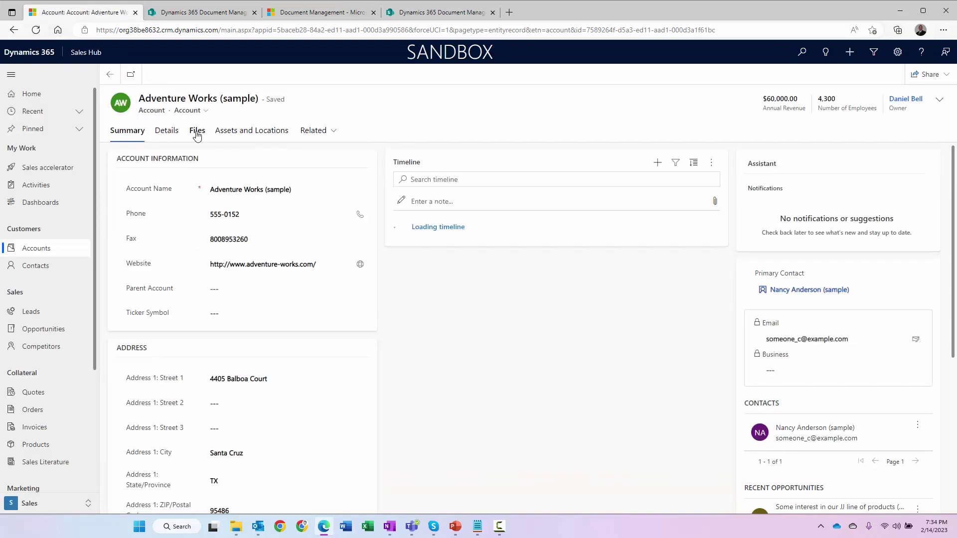
left_click(197, 130)
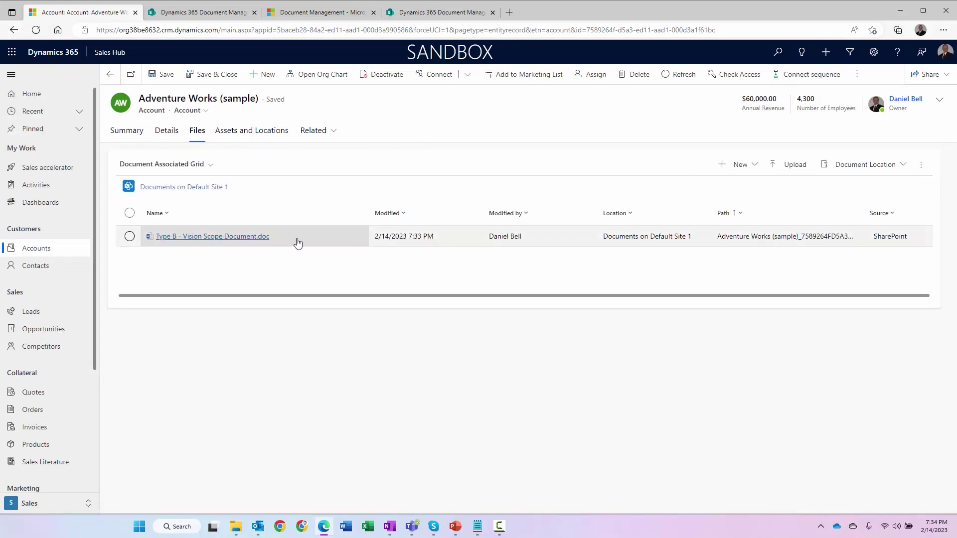
left_click(678, 75)
left_click(194, 132)
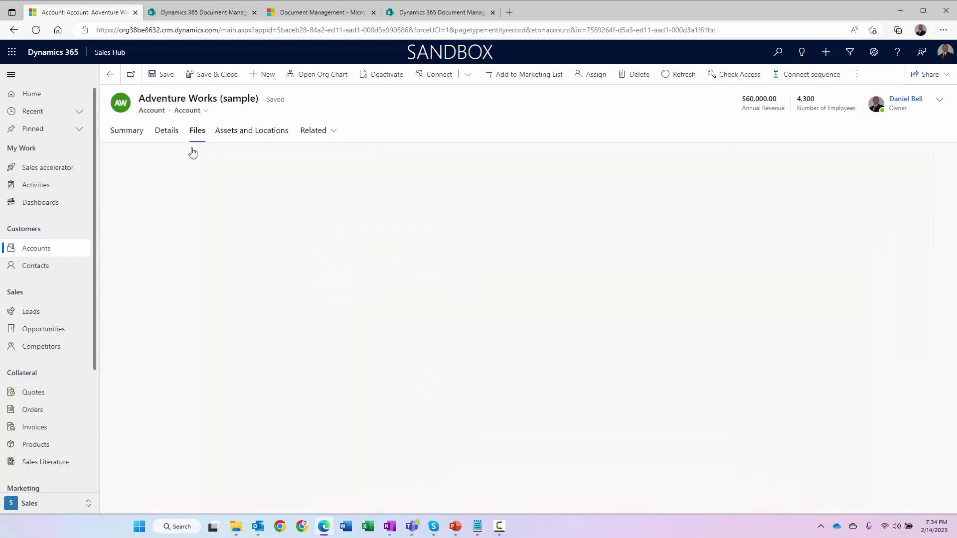